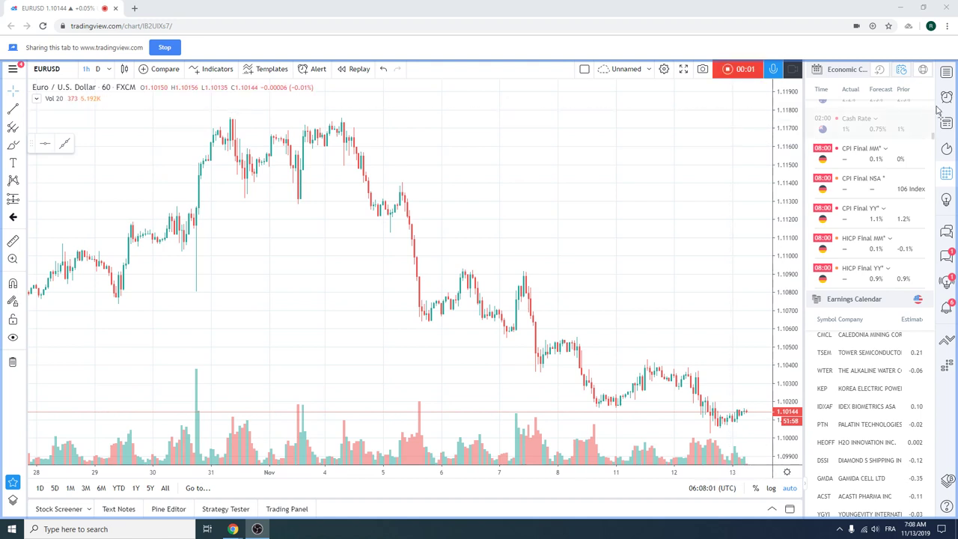
- Replace the Economic Calendar panel with the currency watchlist and EURUSD details
left_click(947, 71)
scroll(569, 232, "down", 2)
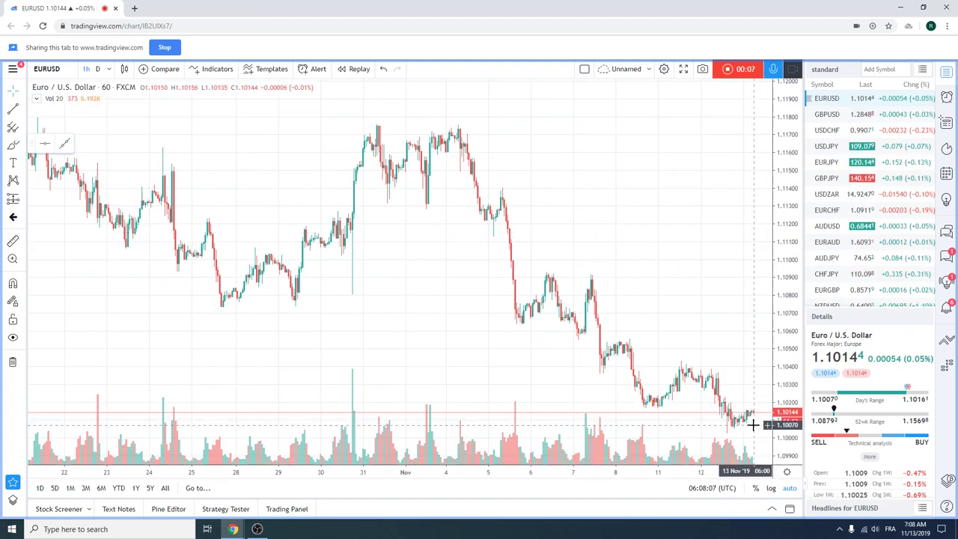
scroll(592, 317, "up", 2)
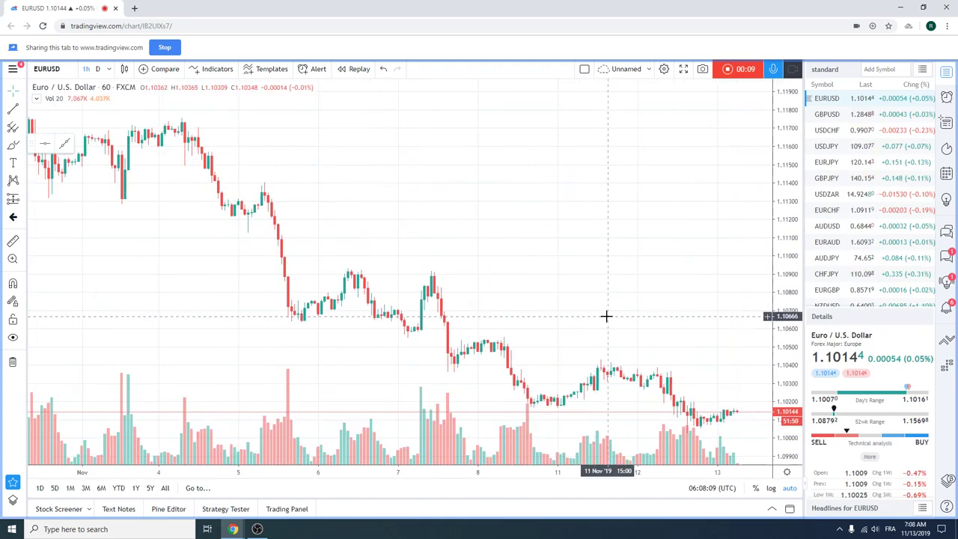
scroll(860, 224, "down", 2)
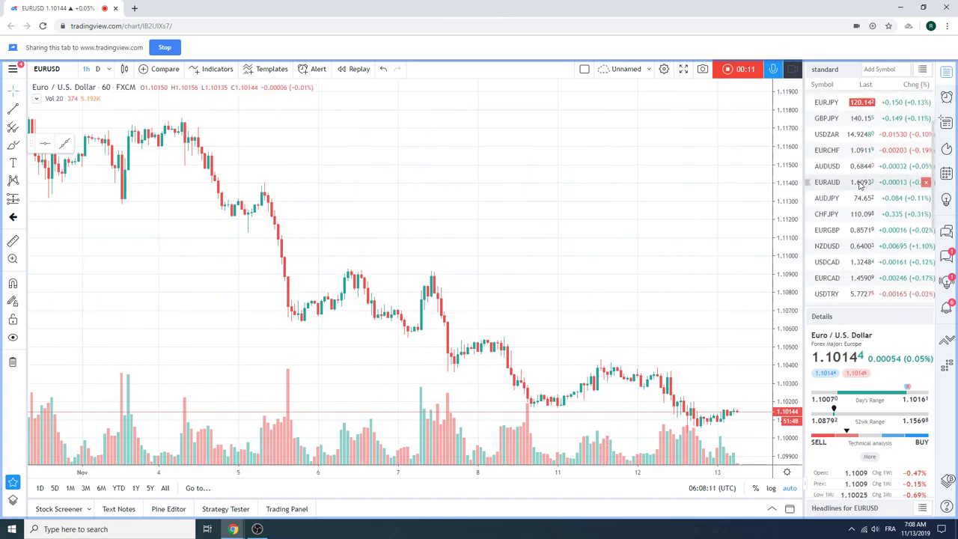
- Load NZDUSD from the watchlist and show the chart interval list
left_click(826, 246)
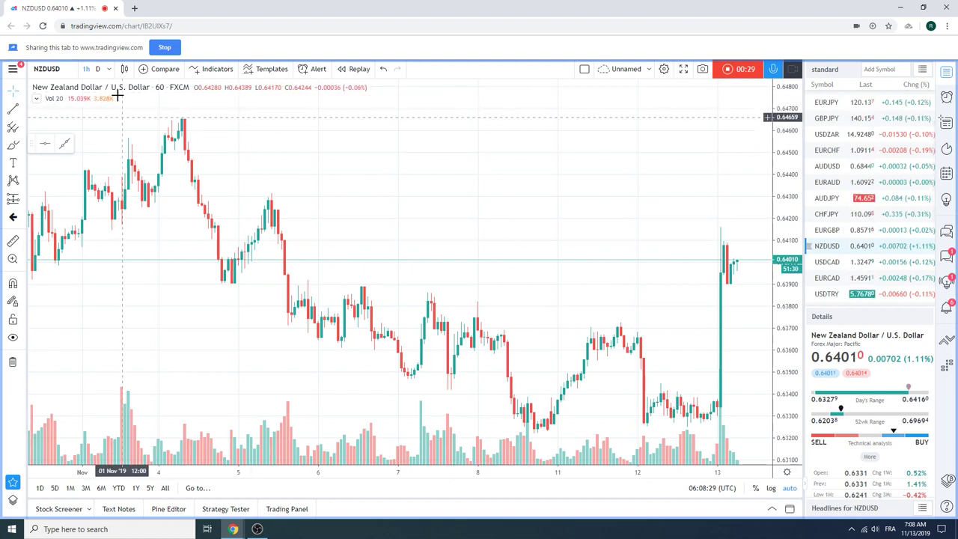
left_click(108, 69)
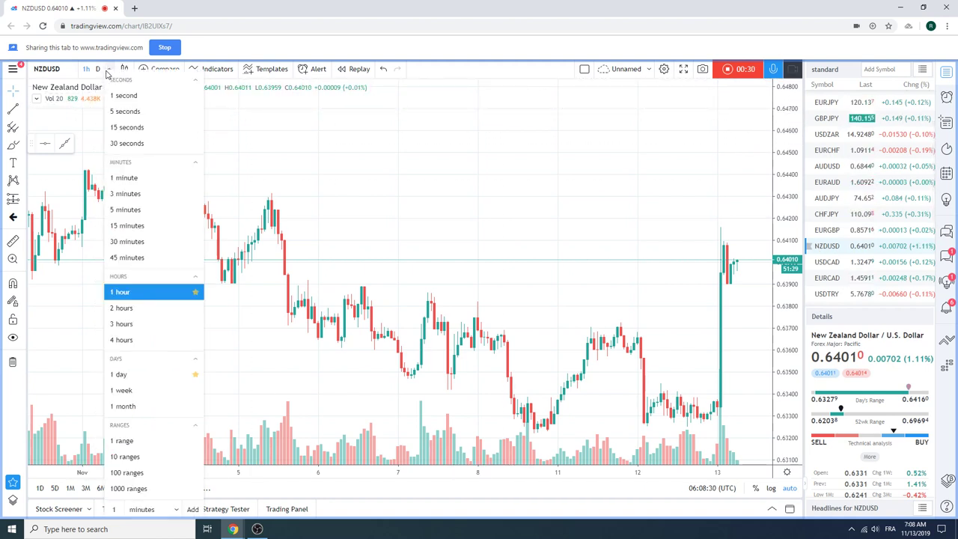
- Put NZDUSD on 5-minute candles, zoomed to 11–13 November
left_click(134, 209)
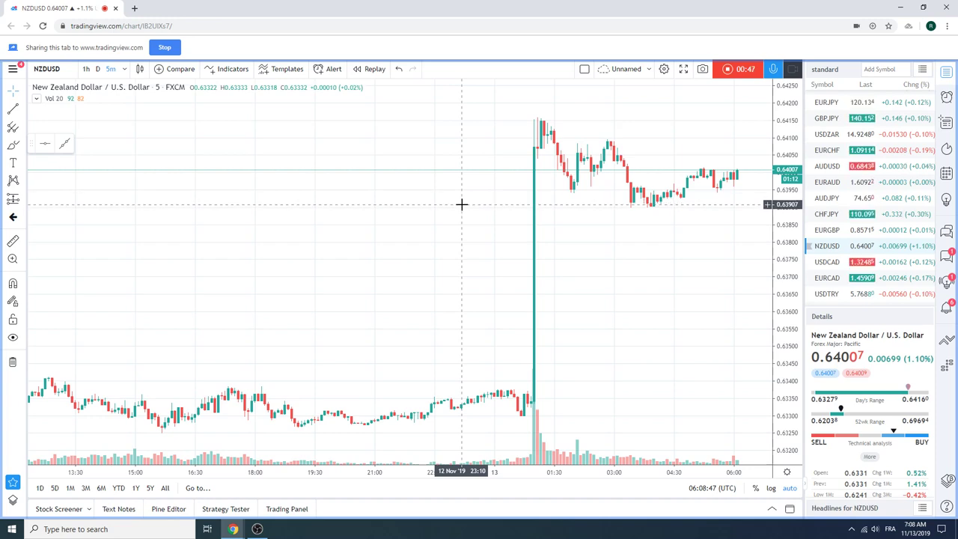
scroll(423, 191, "down", 6)
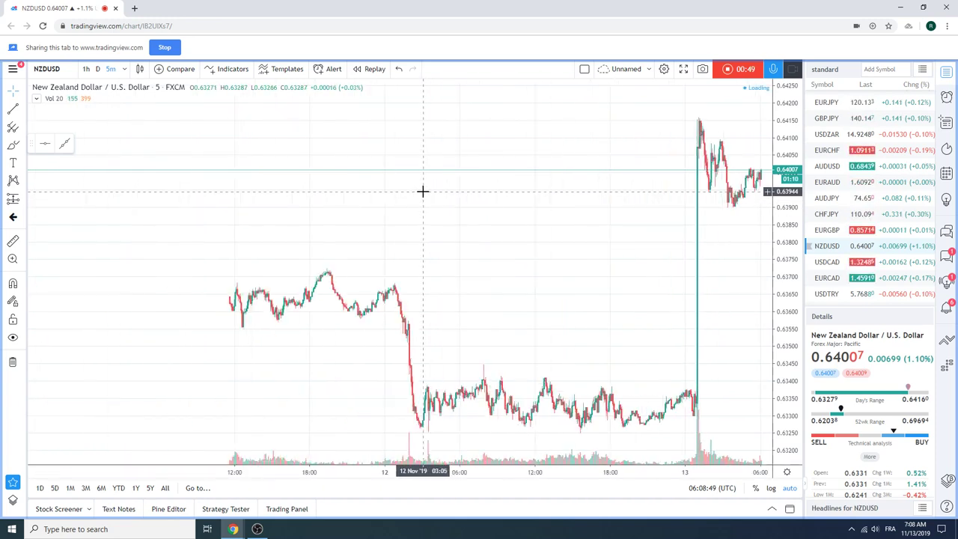
scroll(423, 191, "up", 3)
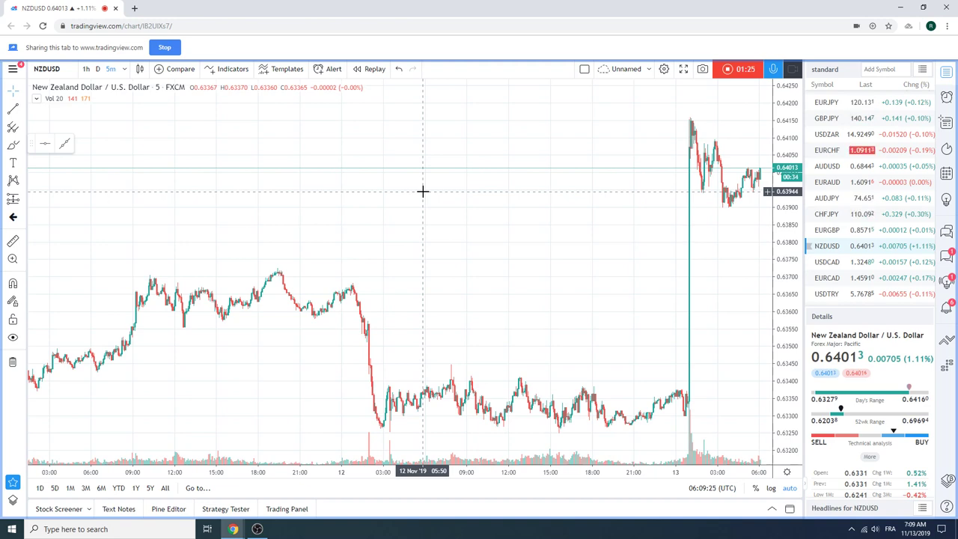
scroll(479, 195, "down", 3)
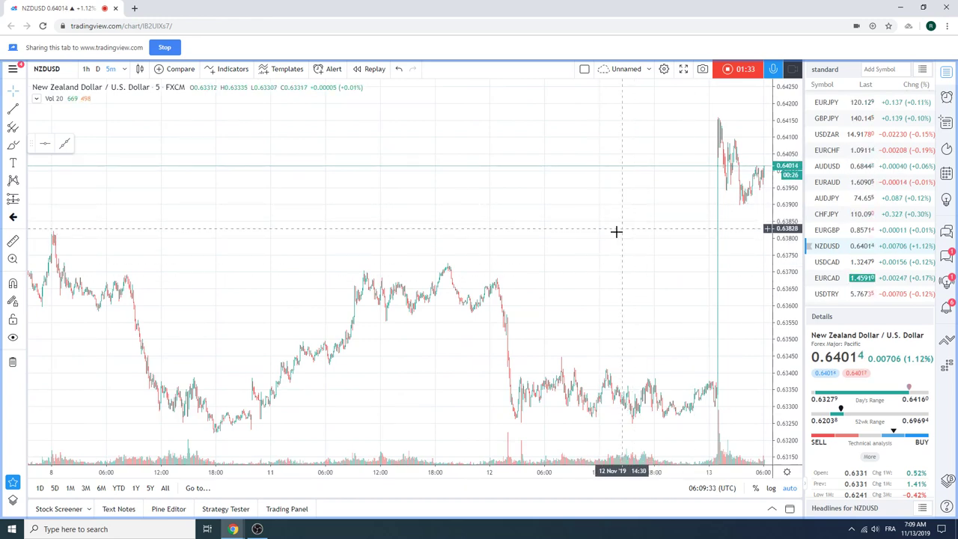
scroll(604, 249, "up", 2)
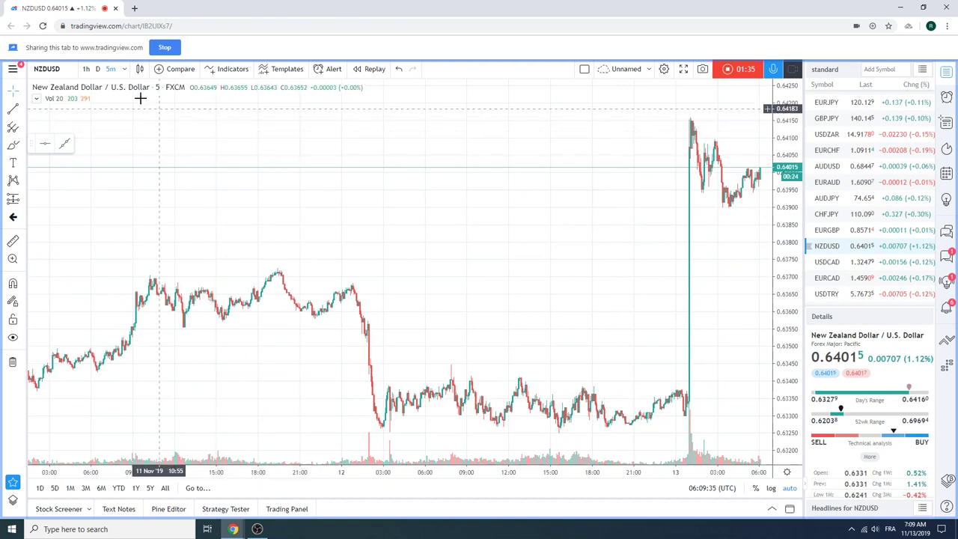
- Switch NZDUSD to daily candles covering January to mid-November 2019
left_click(97, 68)
scroll(454, 227, "up", 3)
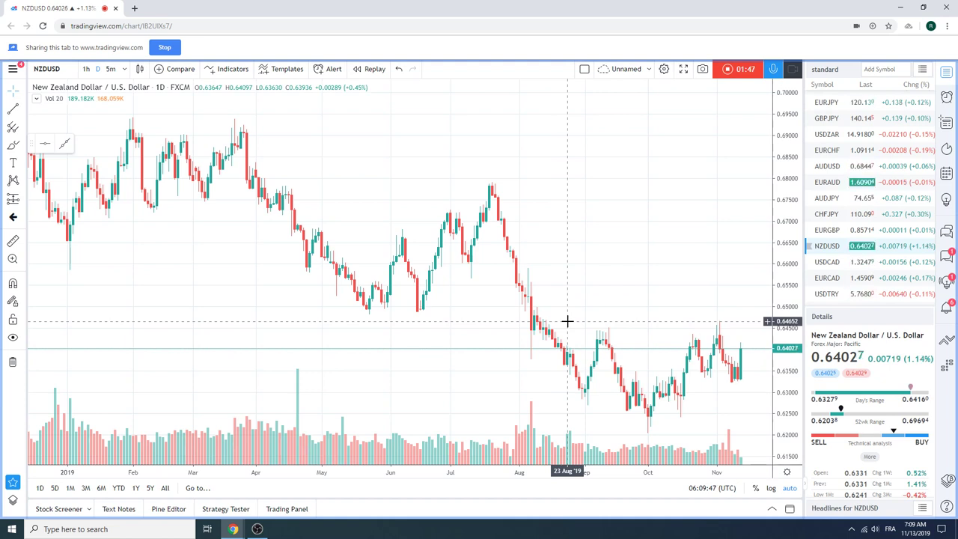
scroll(858, 214, "down", 2)
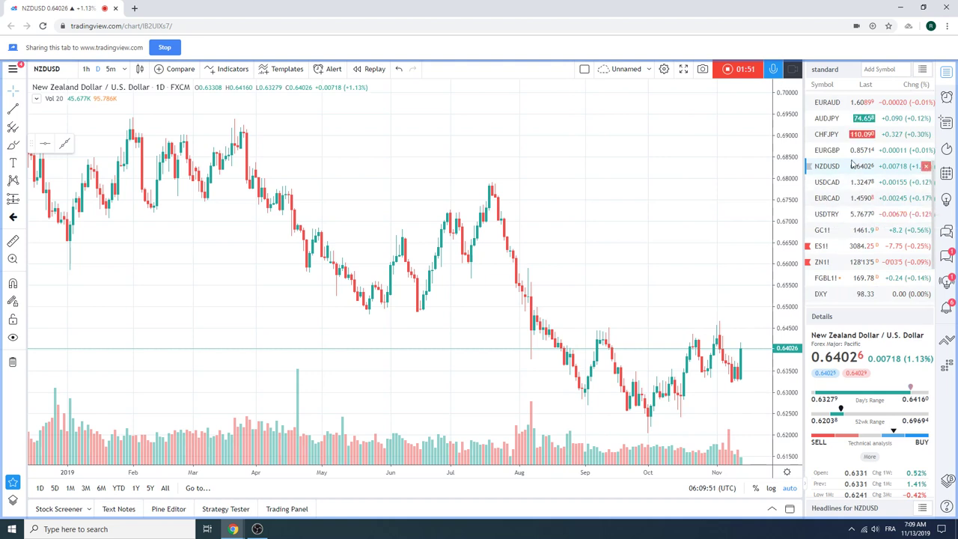
scroll(857, 203, "up", 2)
scroll(860, 182, "up", 2)
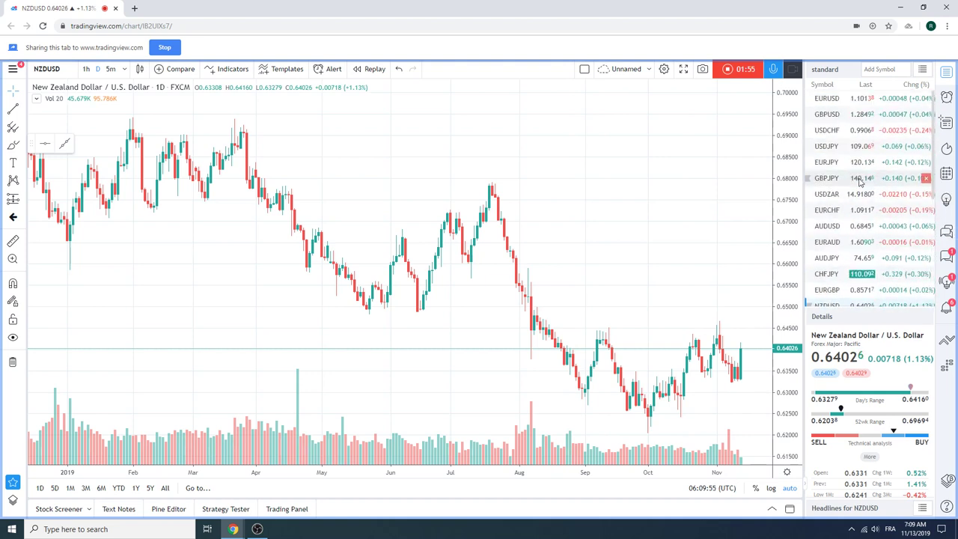
- Load EURUSD on 1-hour candles, zoomed out to mid-October through 13 November 2019
left_click(826, 102)
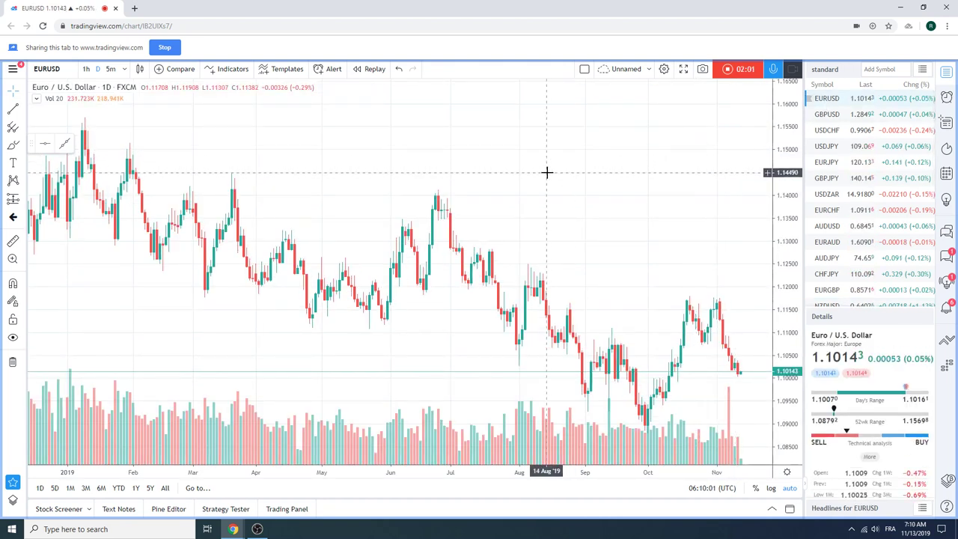
left_click(85, 69)
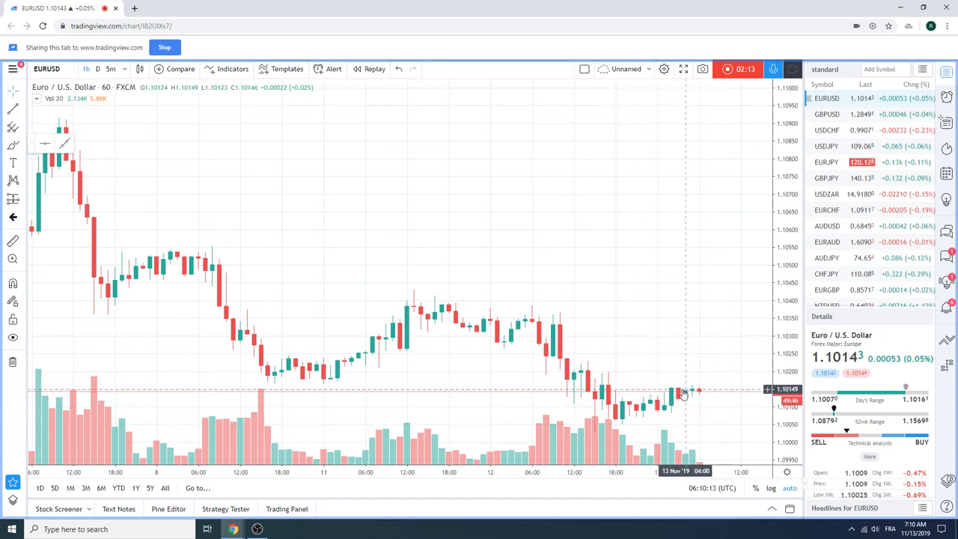
scroll(682, 388, "down", 2)
scroll(683, 388, "down", 2)
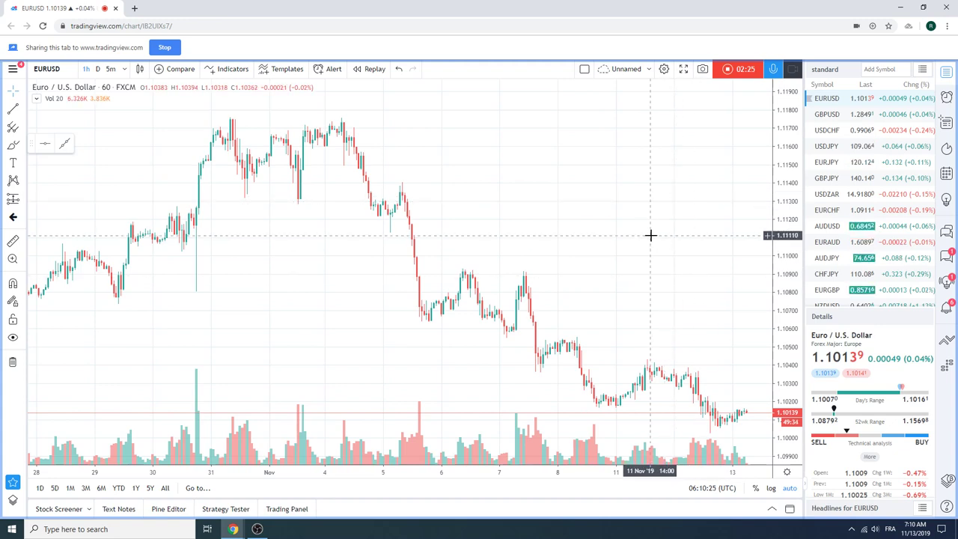
scroll(650, 236, "down", 2)
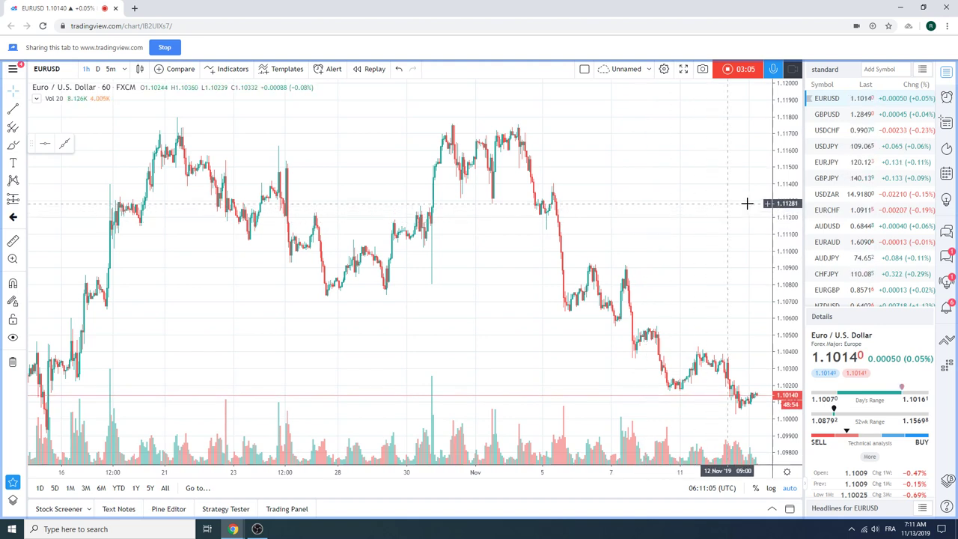
- Load the USDCHF U.S. Dollar / Swiss Franc pair from the watchlist on hourly candles
left_click(839, 130)
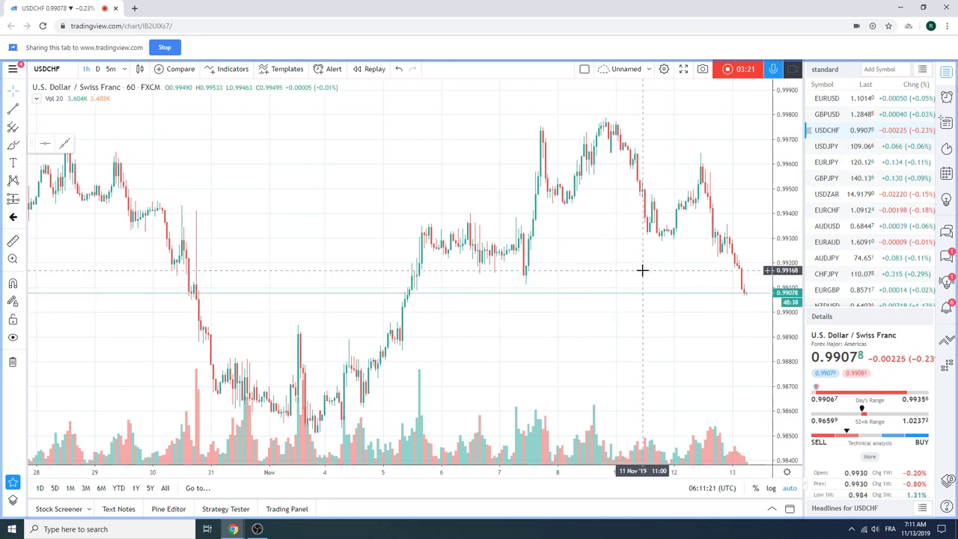
scroll(856, 214, "down", 1)
scroll(844, 217, "down", 1)
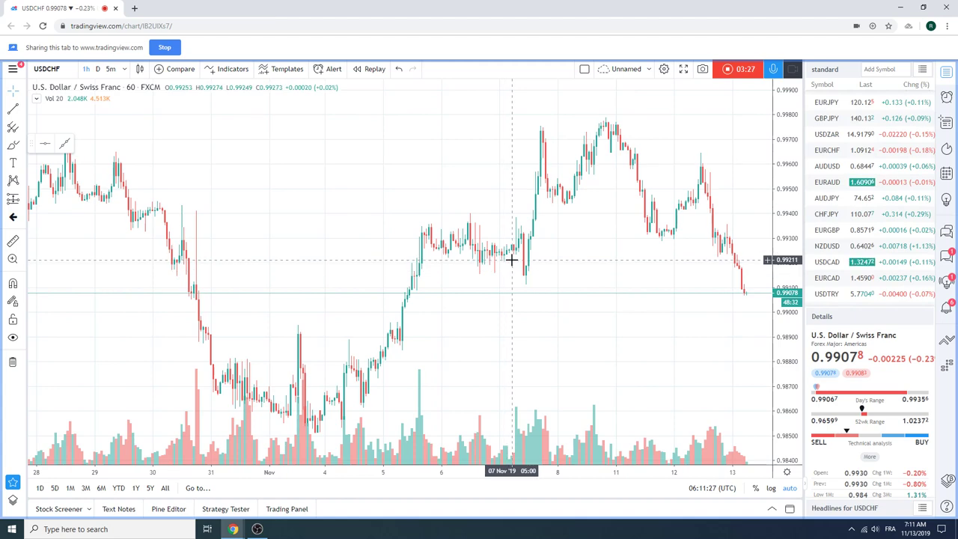
- Change the chart symbol to EURCHF, Euro / Swiss Franc, on hourly candles
left_click(67, 70)
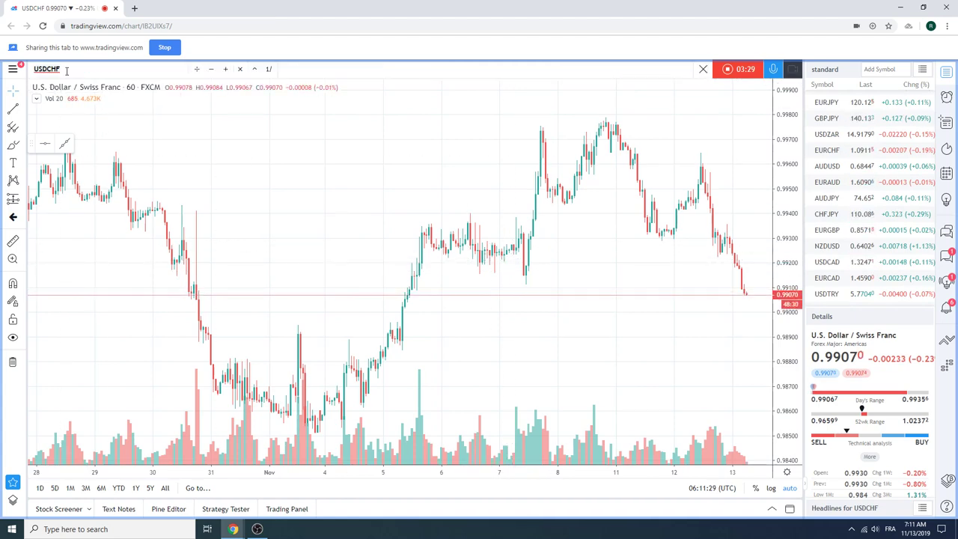
type("EURCHF")
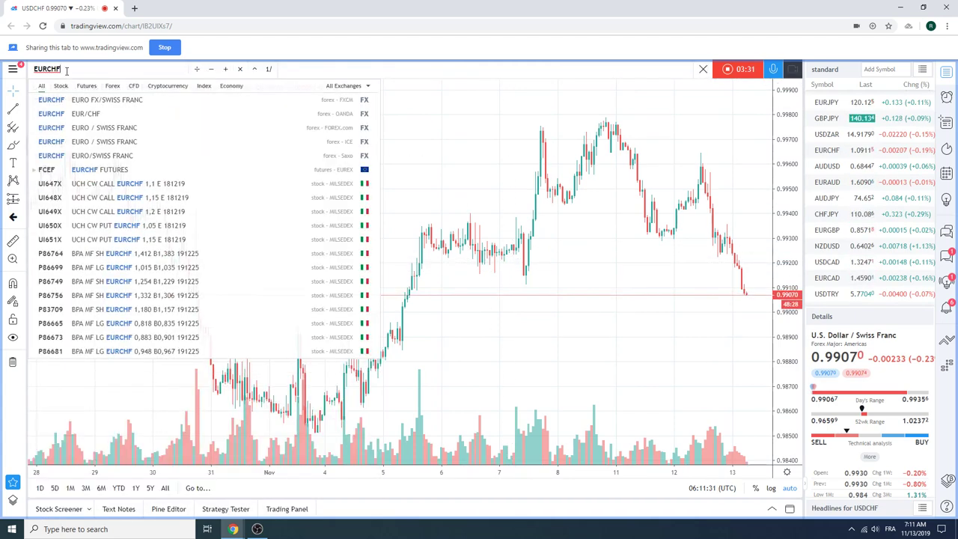
key("Return")
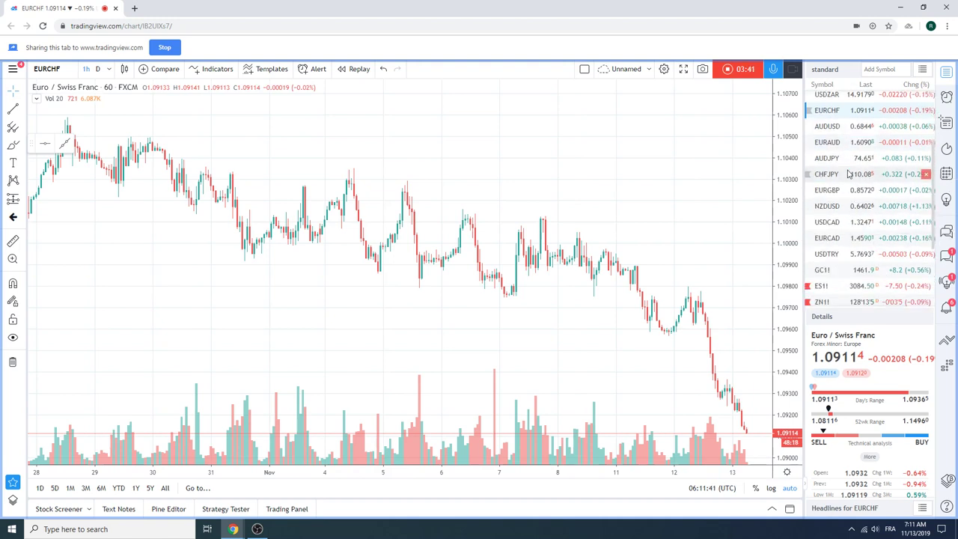
scroll(849, 191, "up", 3)
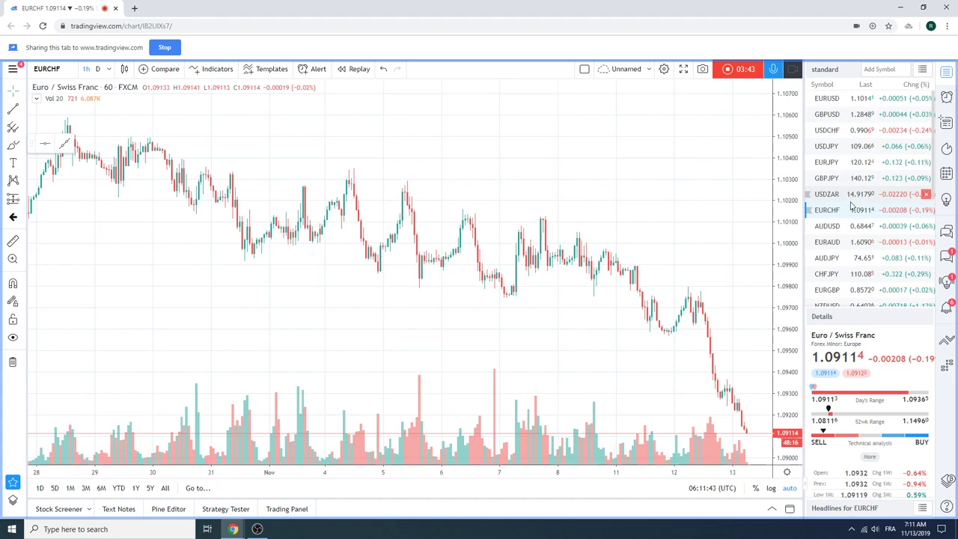
left_click(828, 147)
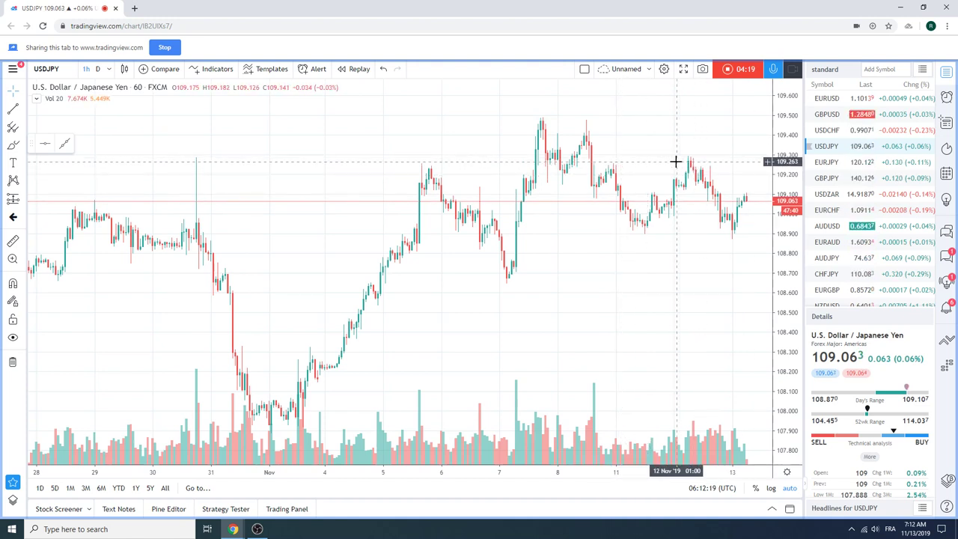
scroll(844, 166, "down", 1)
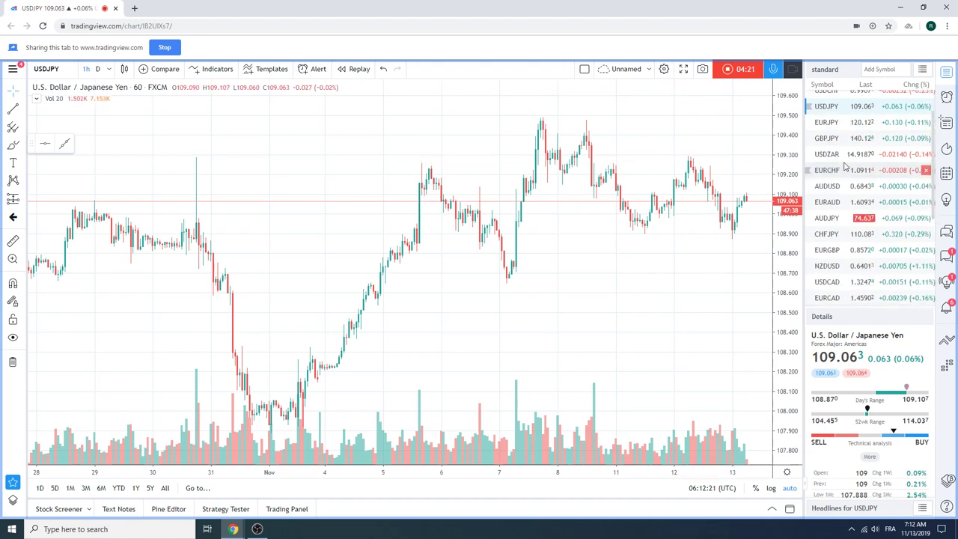
scroll(844, 166, "down", 1)
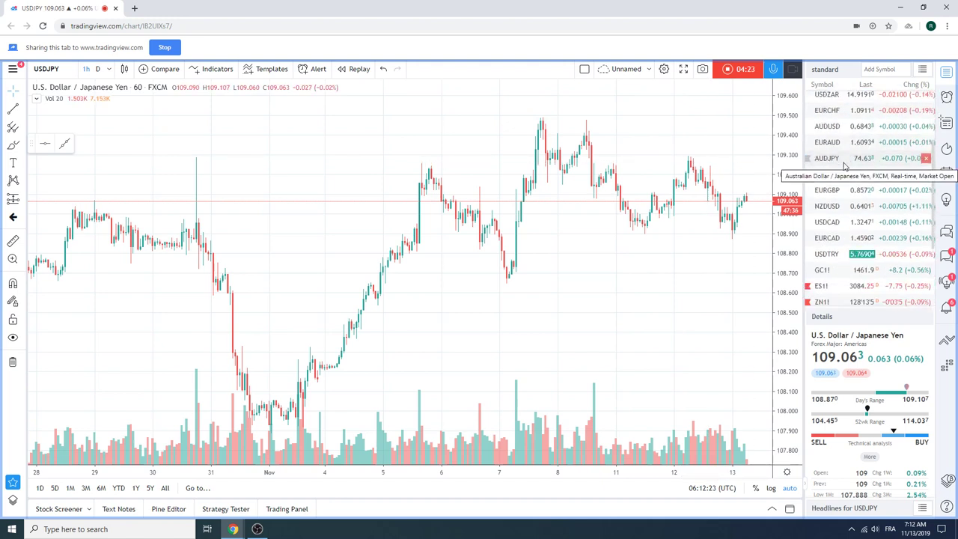
- Load ES1! S&P 500 E-mini Futures from the watchlist on daily candles
left_click(837, 286)
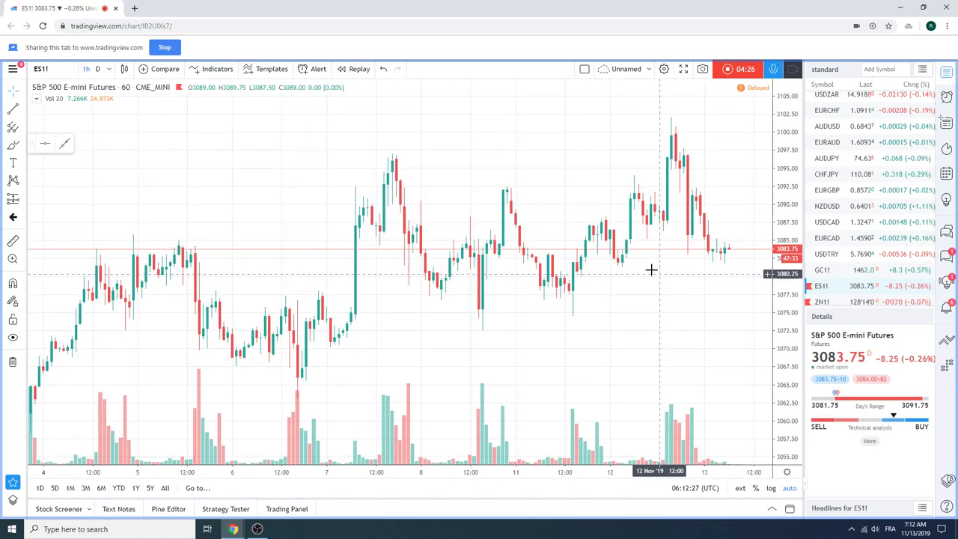
left_click(97, 68)
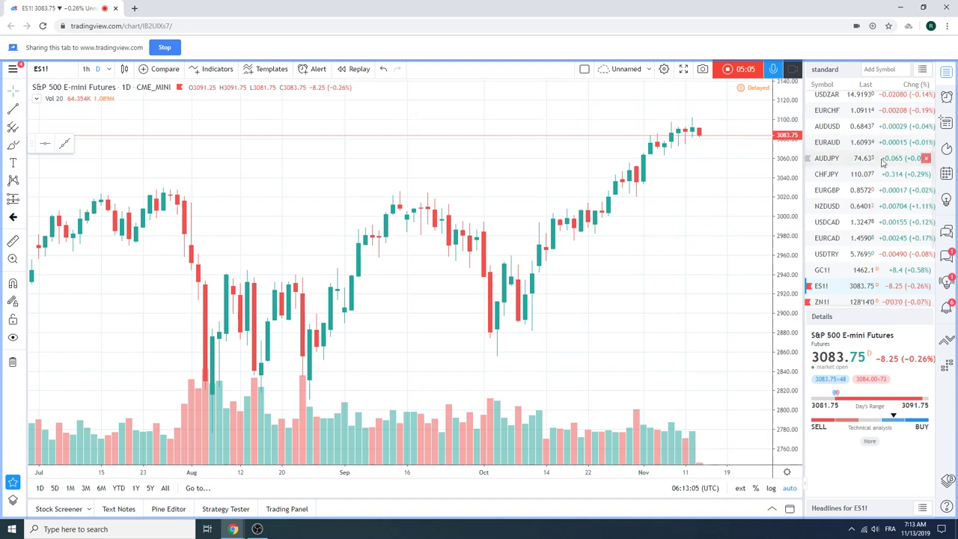
scroll(856, 206, "up", 2)
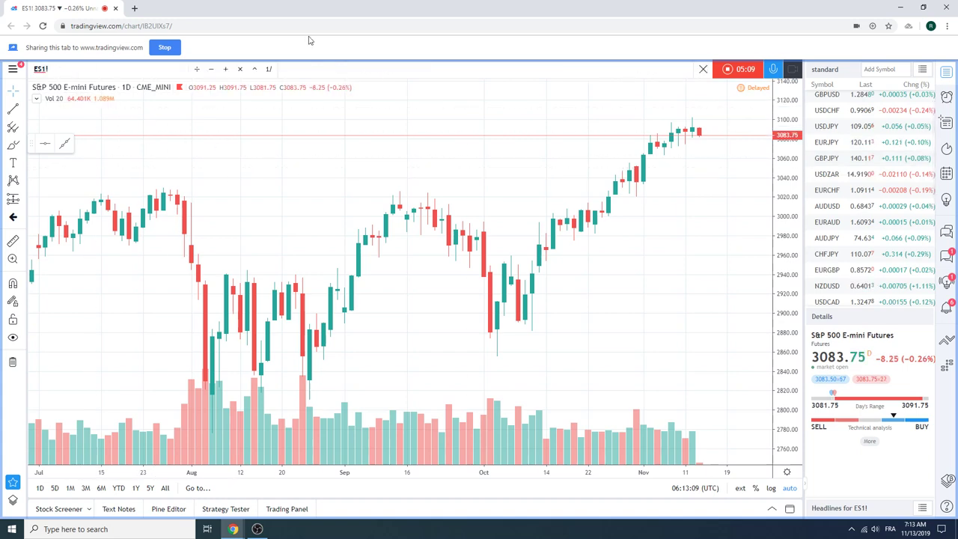
- Open USDMXN by symbol search, view it hourly, then return to daily candles
type("USD")
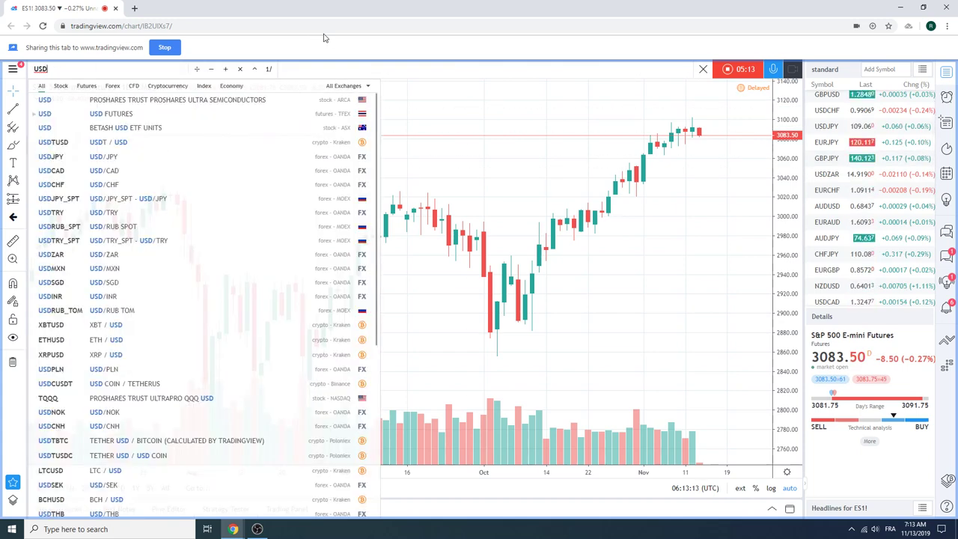
type("MXN")
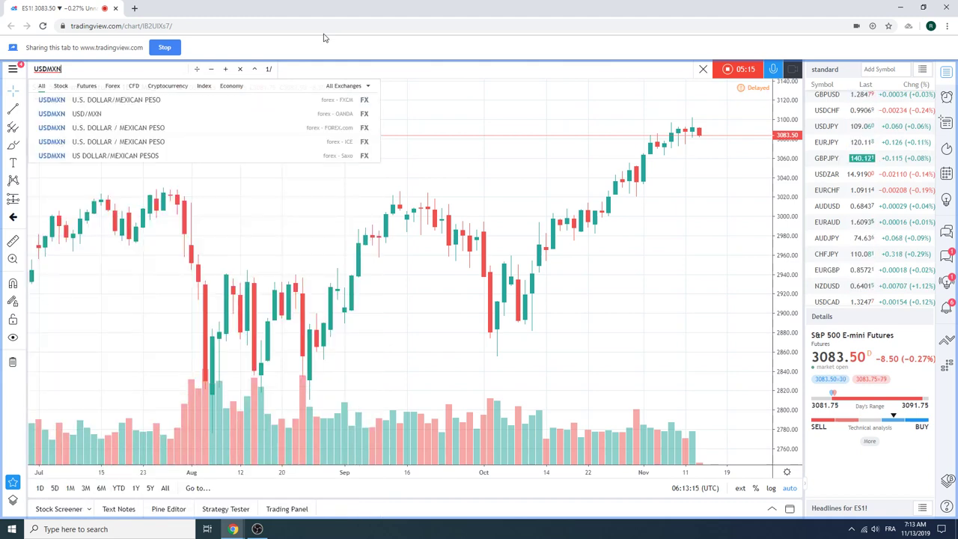
key("Return")
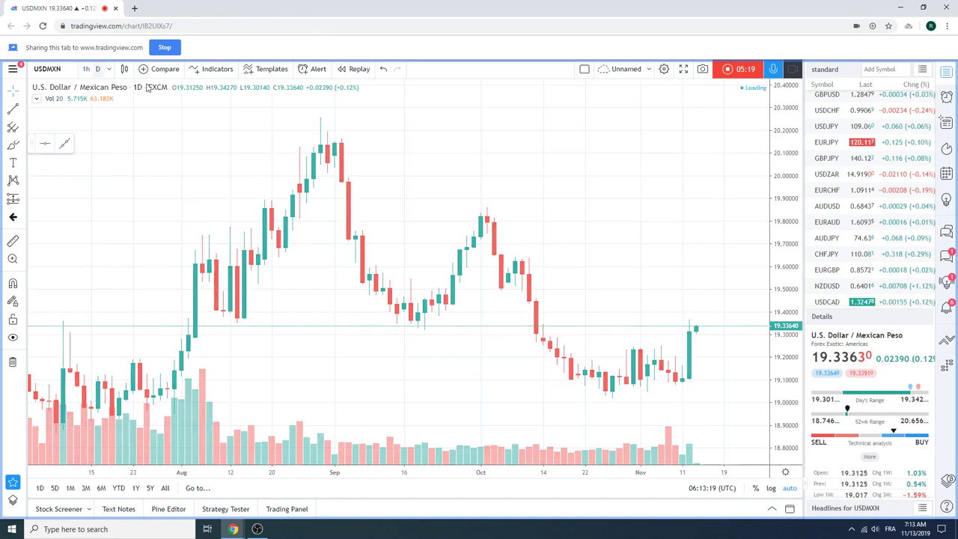
left_click(86, 68)
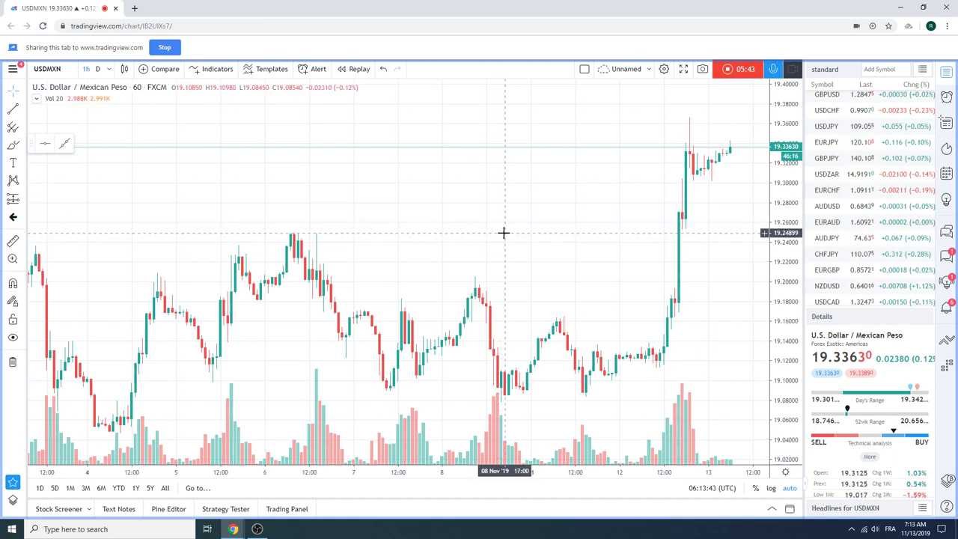
scroll(503, 233, "down", 3)
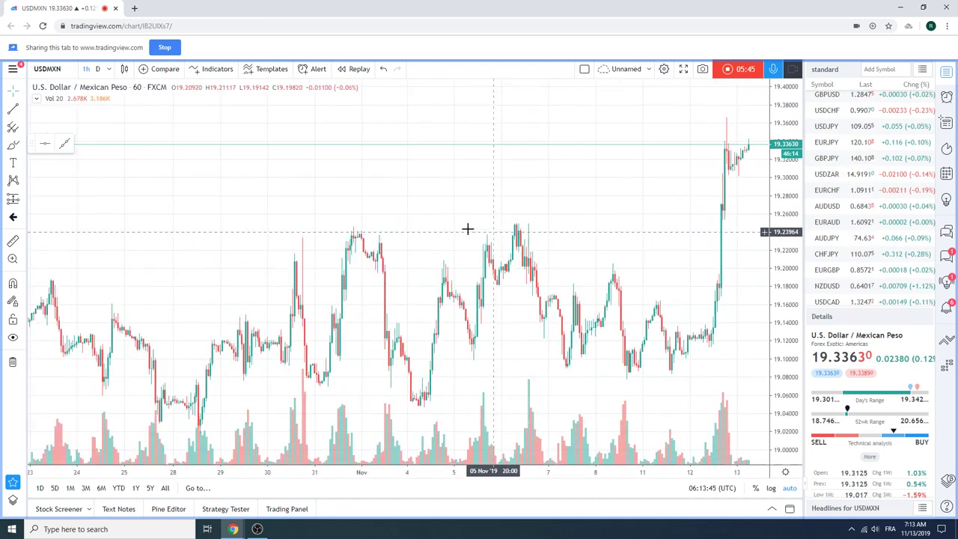
left_click(99, 69)
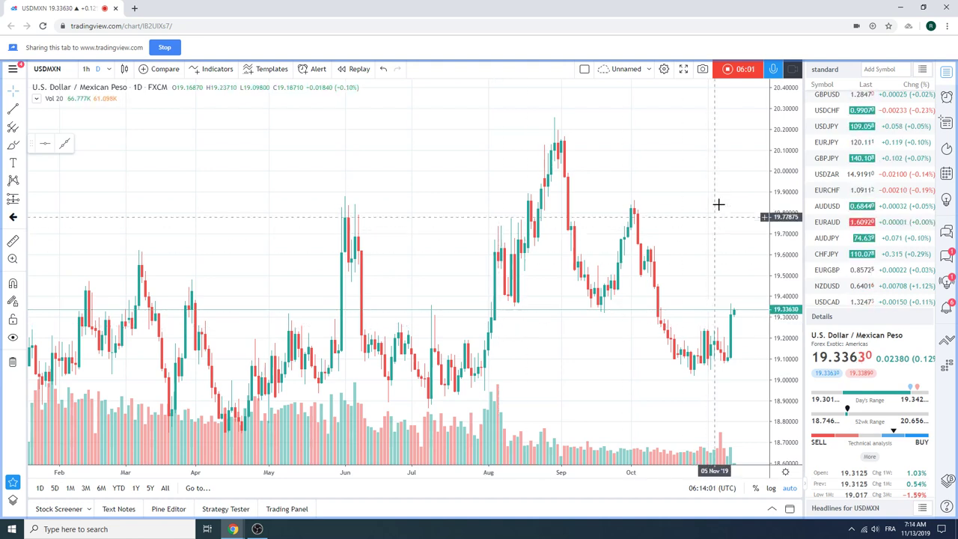
scroll(883, 149, "down", 2)
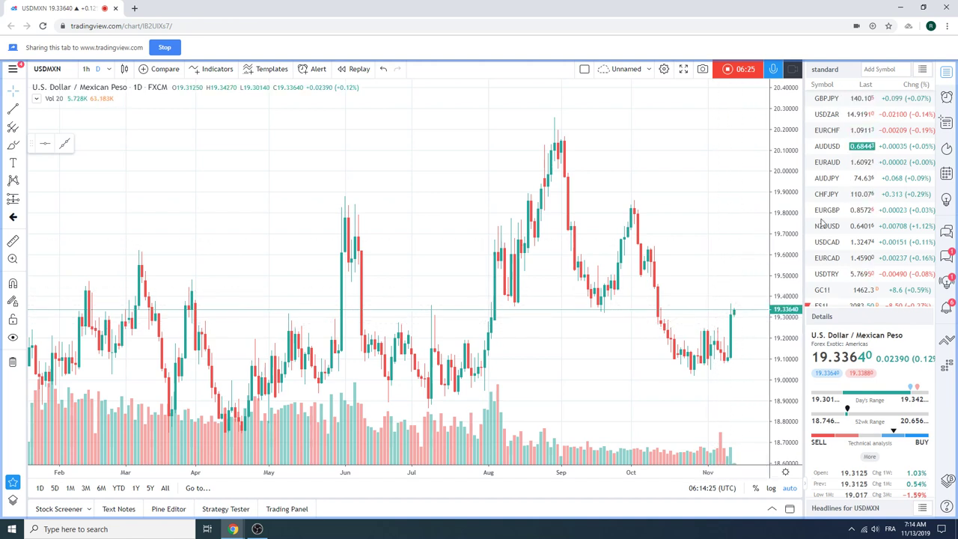
scroll(838, 225, "up", 2)
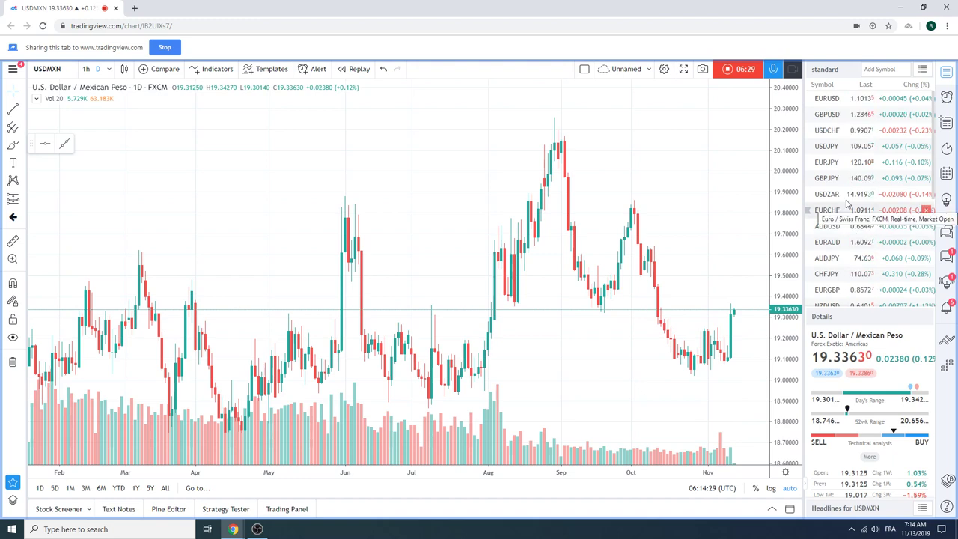
- Load EURJPY, Euro / Japanese Yen, on 1-hour candles and zoom the chart
left_click(831, 161)
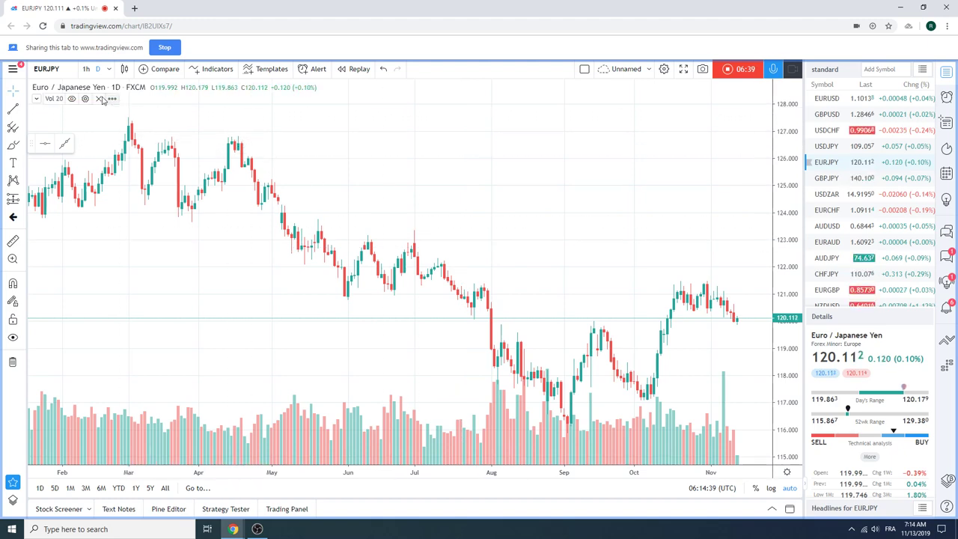
left_click(86, 69)
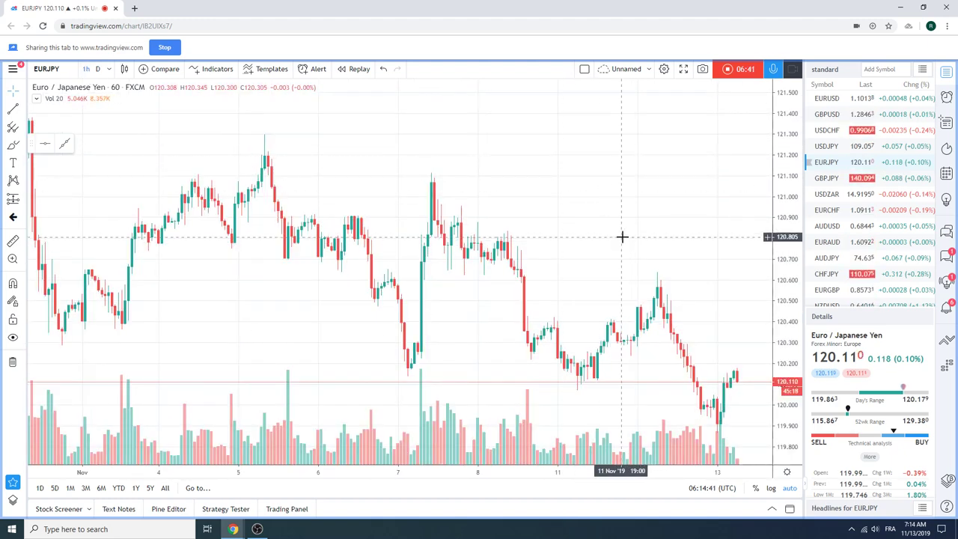
scroll(650, 195, "down", 5)
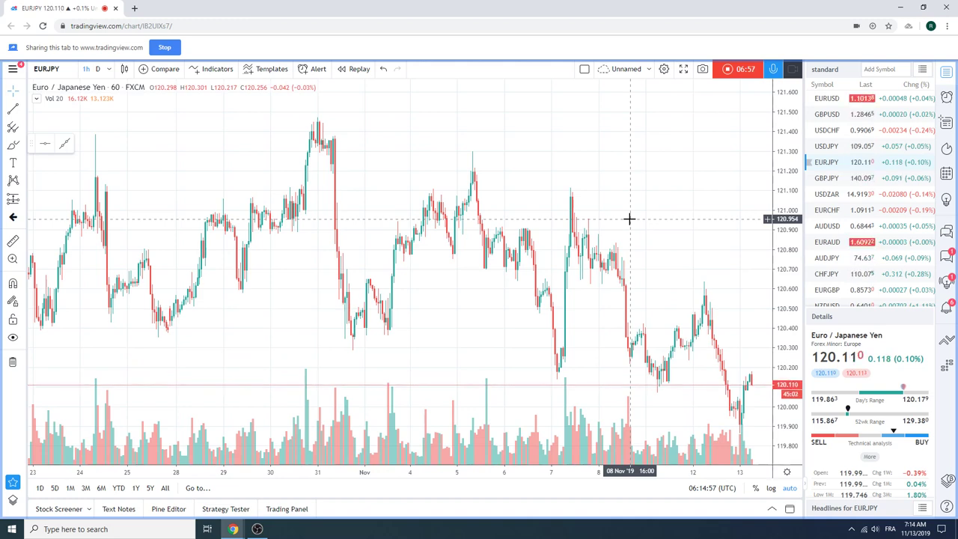
scroll(552, 222, "up", 5)
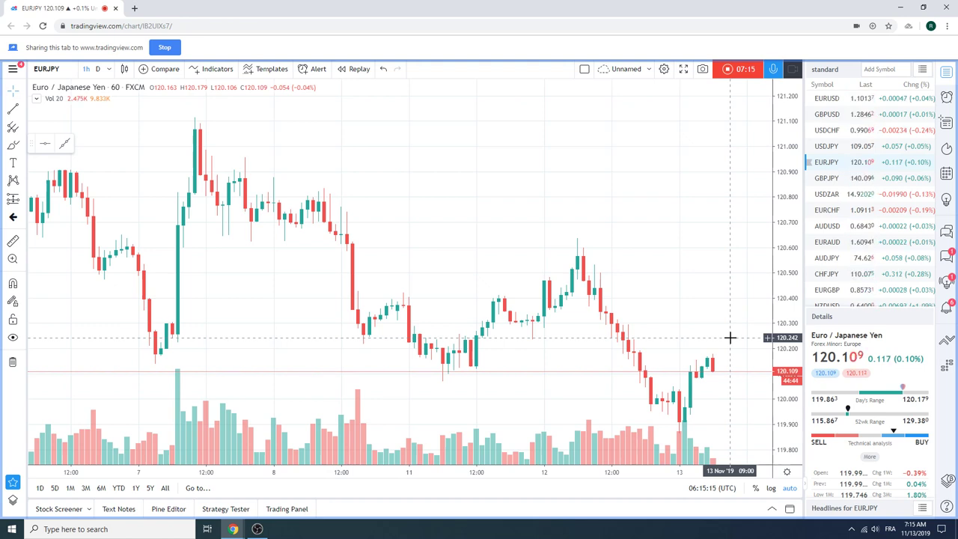
scroll(851, 217, "down", 1)
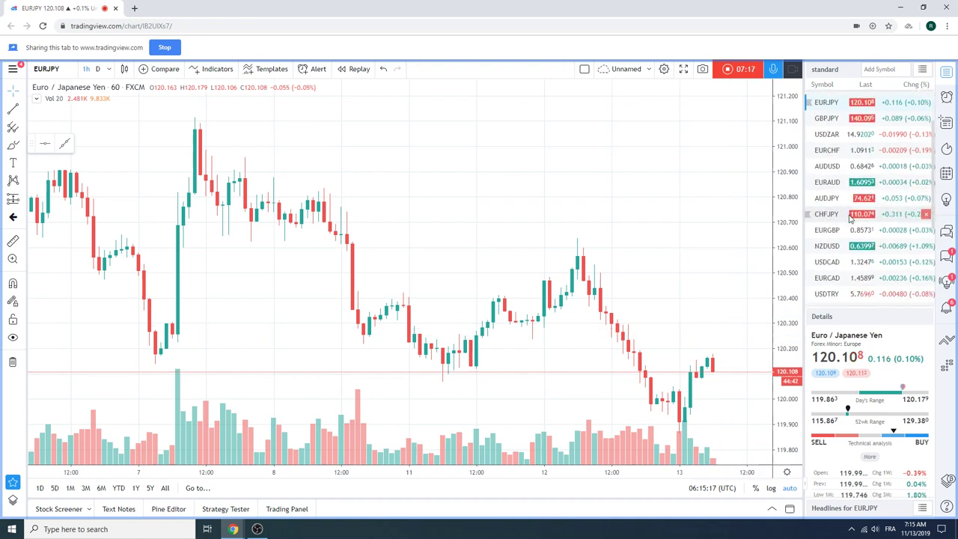
scroll(850, 217, "down", 1)
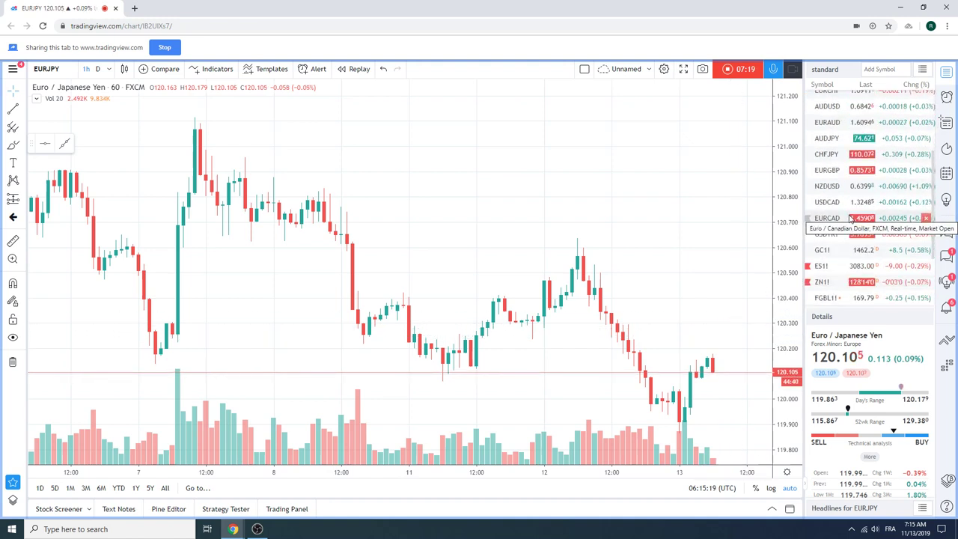
- Load FGBL1! Euro Bund futures from the watchlist and zoom the hourly chart out to late August
left_click(849, 297)
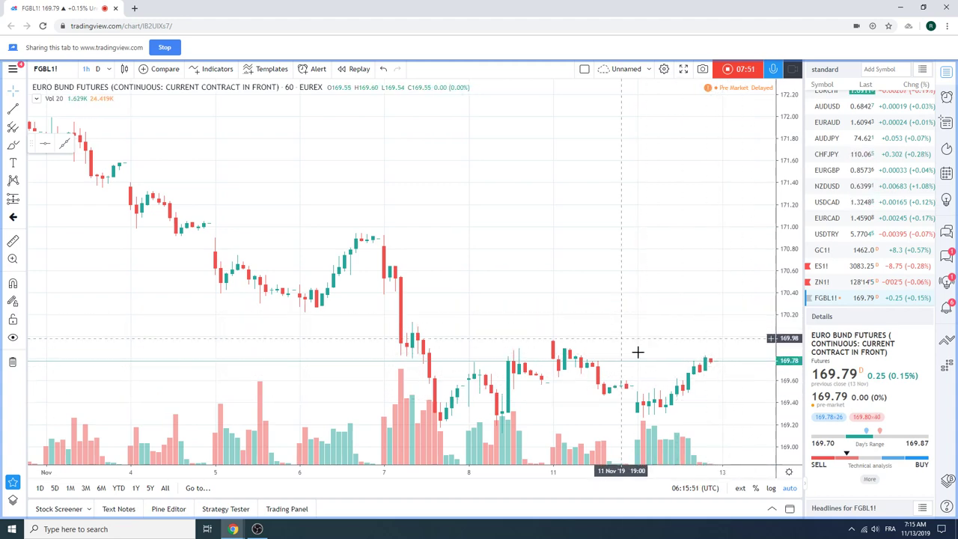
scroll(598, 299, "down", 5)
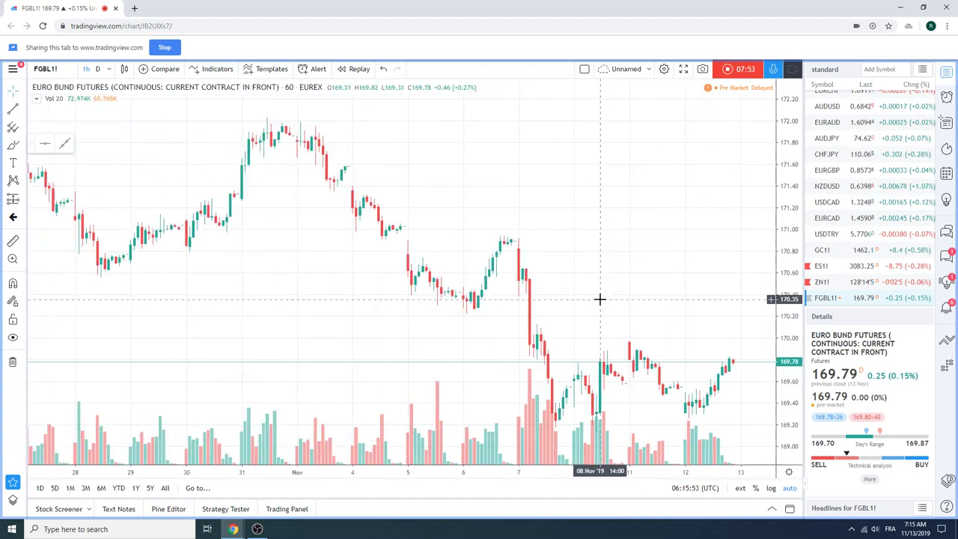
scroll(593, 271, "down", 3)
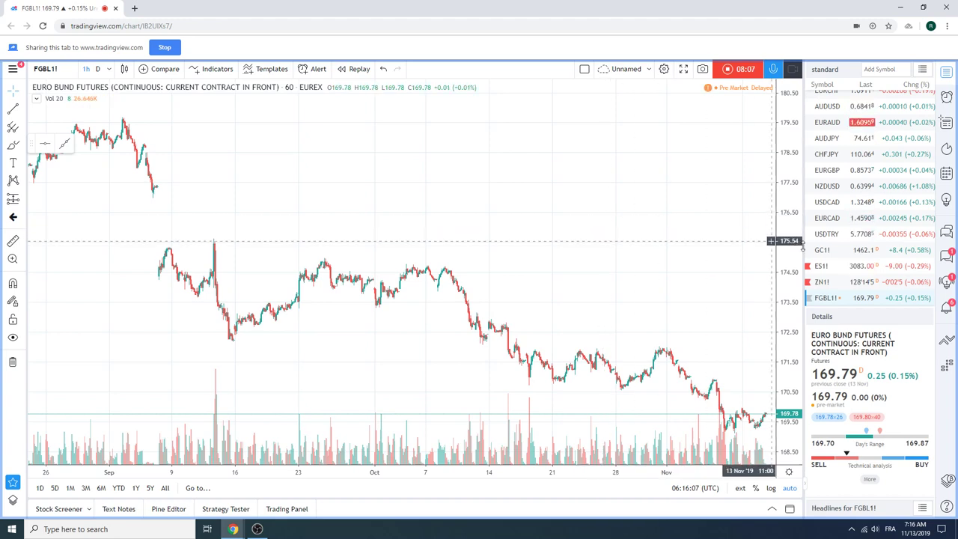
left_click(822, 250)
scroll(644, 274, "up", 6)
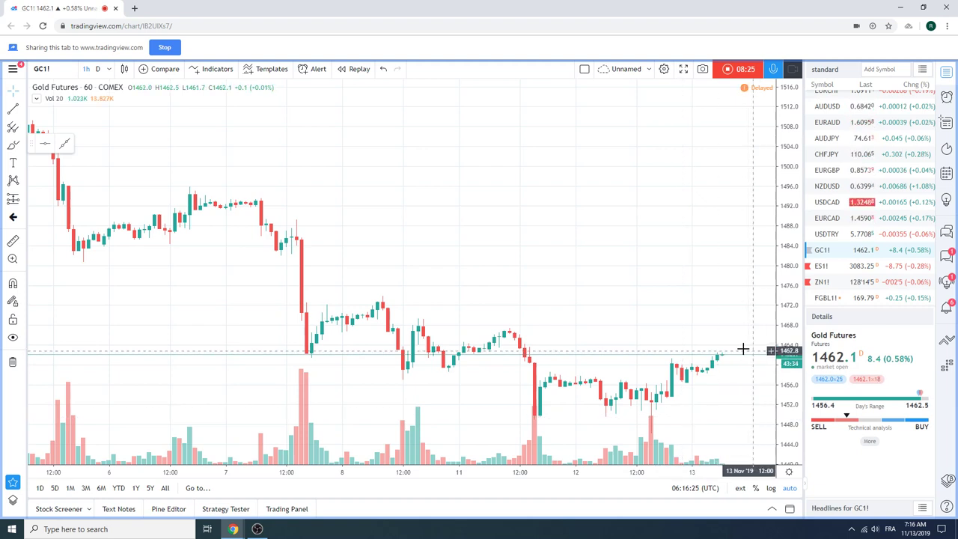
left_click(97, 68)
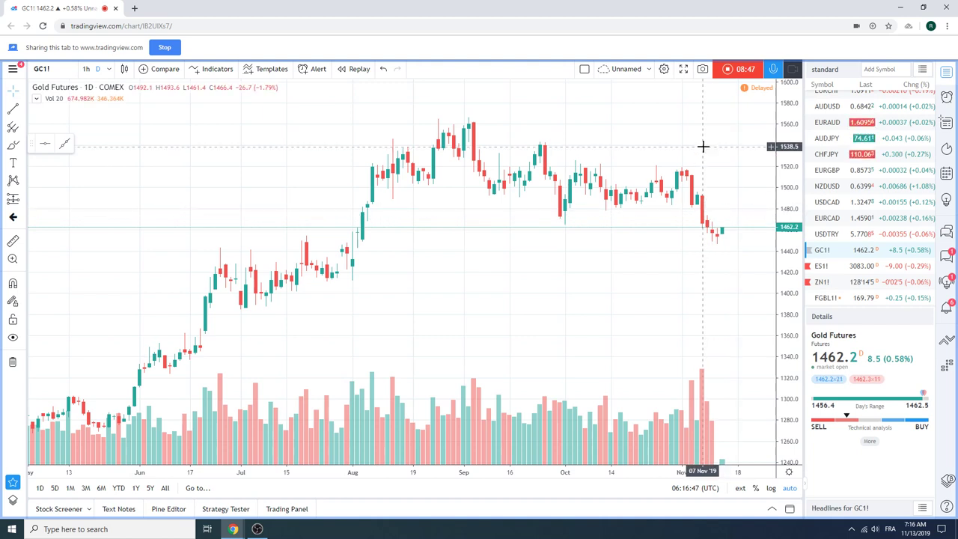
scroll(856, 168, "down", 1)
scroll(856, 169, "down", 3)
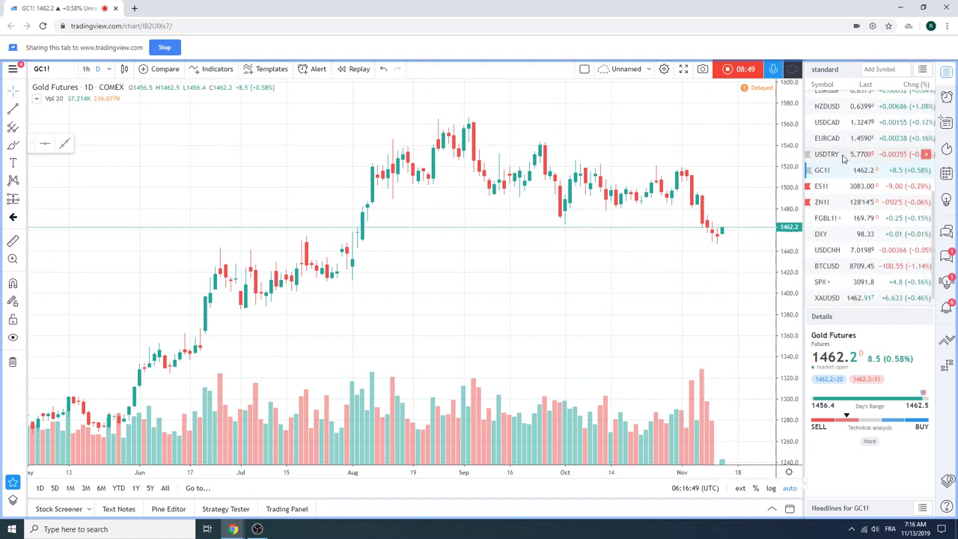
scroll(861, 186, "down", 1)
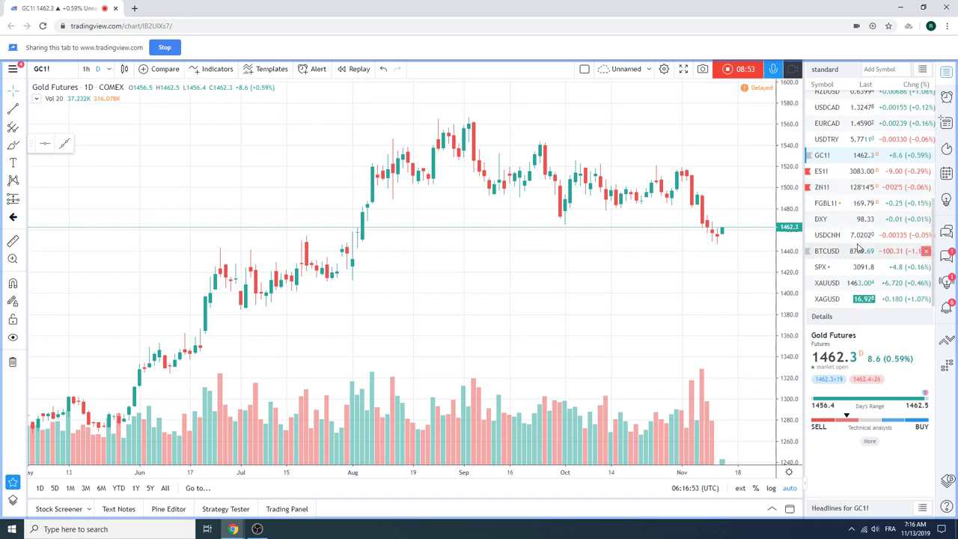
scroll(860, 247, "up", 3)
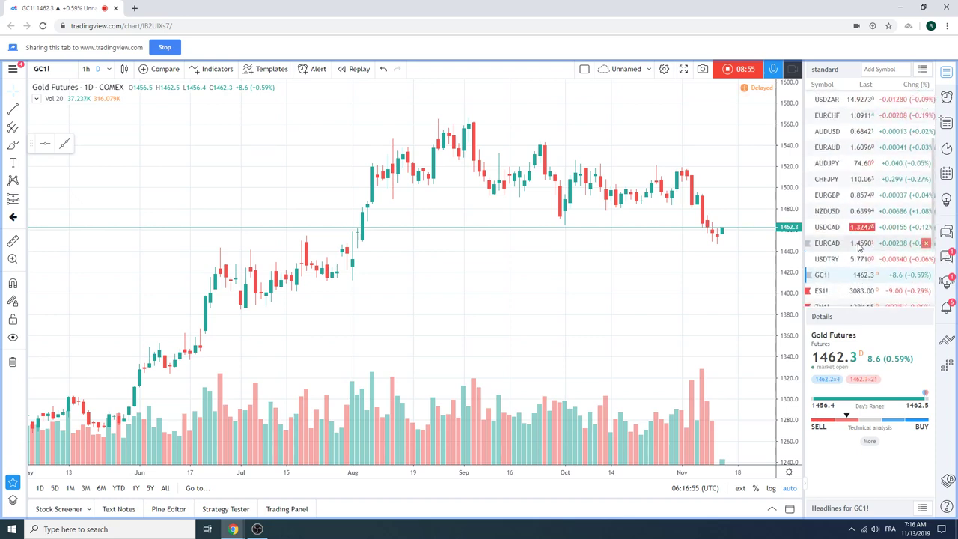
- Preview AUDJPY from the watchlist, then settle on the AUDUSD daily chart
left_click(831, 132)
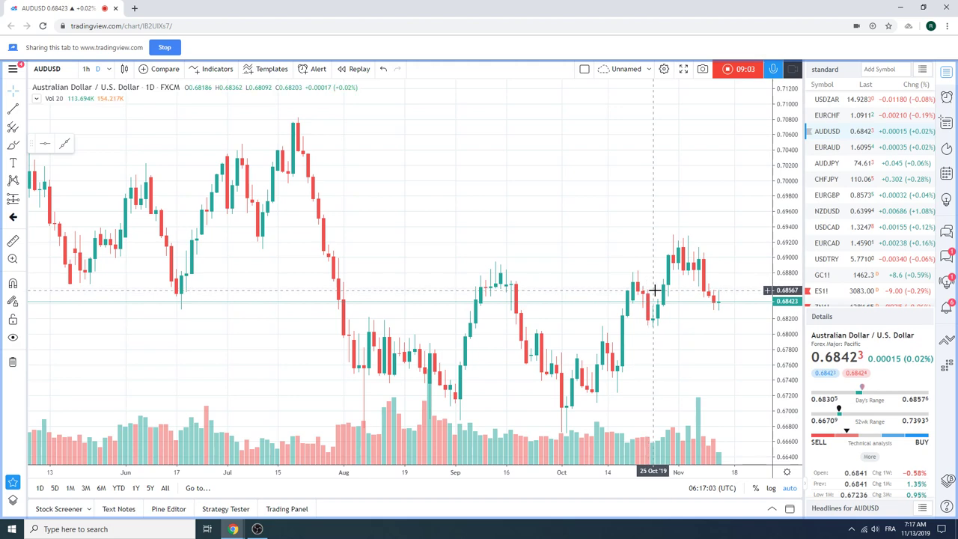
left_click(827, 163)
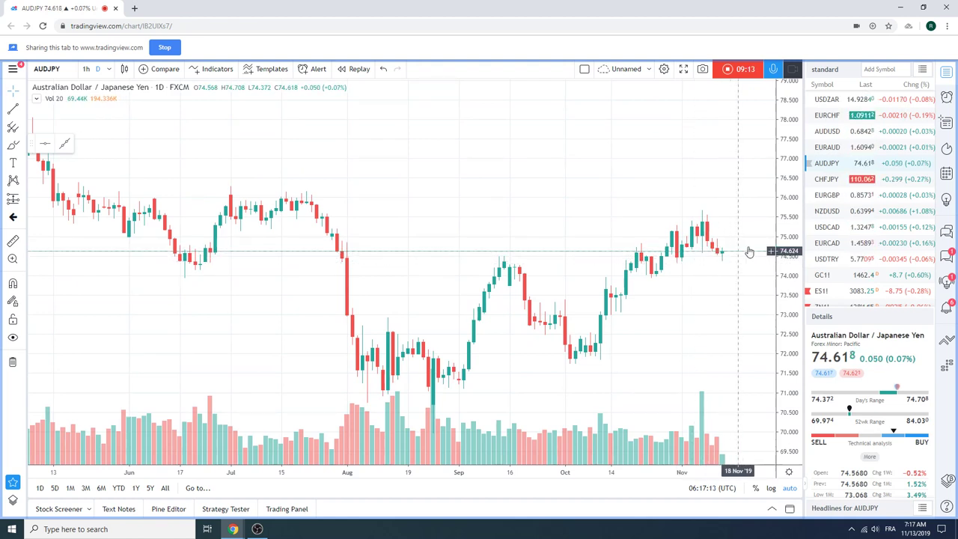
key("Up")
key("Up")
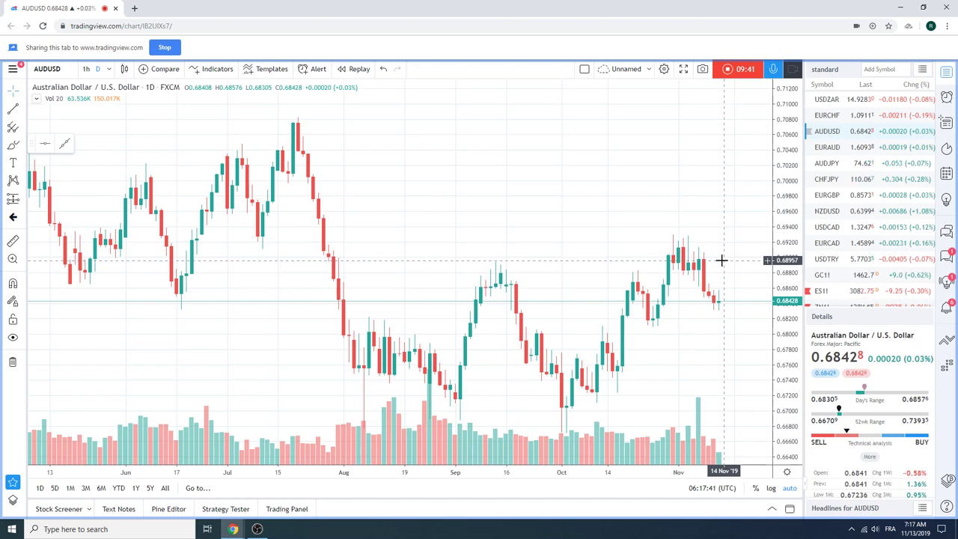
scroll(868, 192, "down", 2)
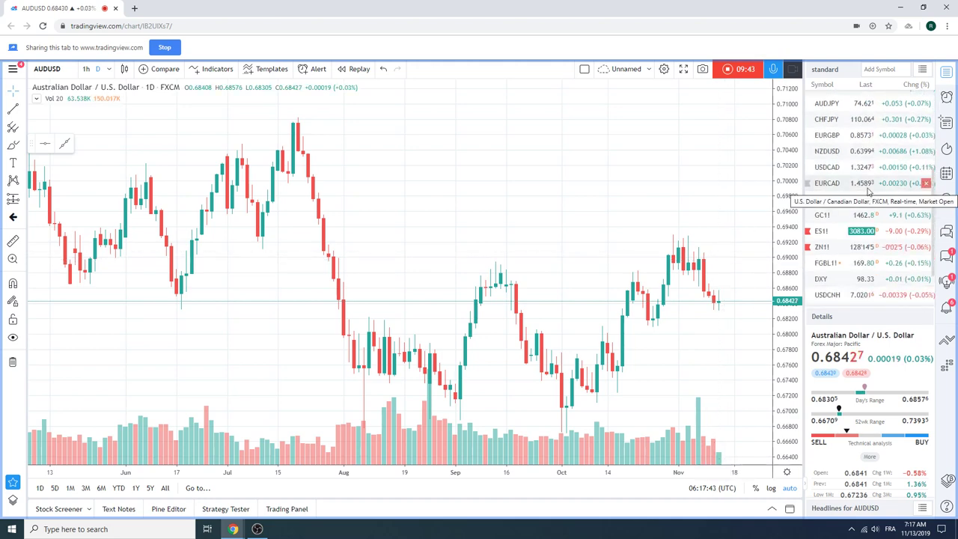
scroll(868, 193, "down", 2)
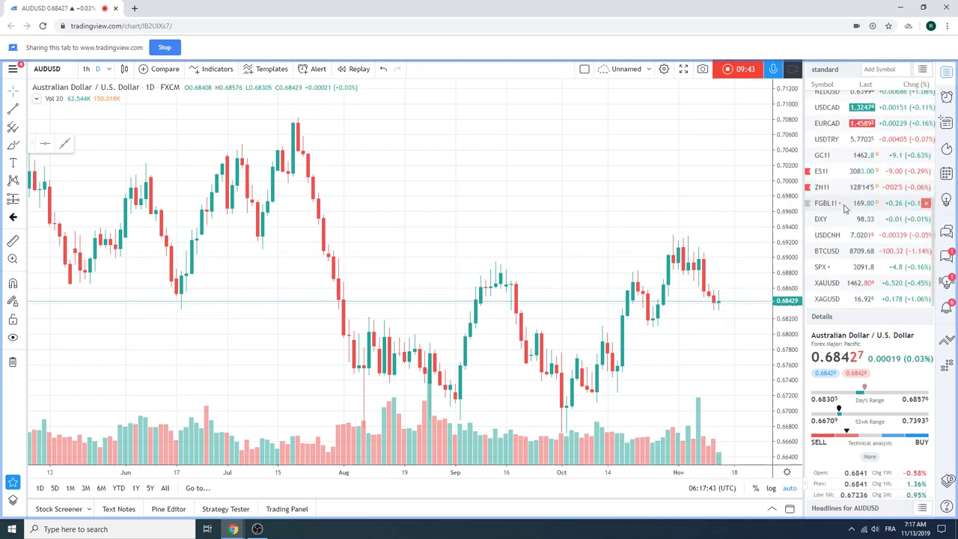
- Search 'RTY' in the symbol box, load RTY1! E-mini Russell 2000 futures, and zoom the daily chart out and in
left_click(68, 71)
type("RTY")
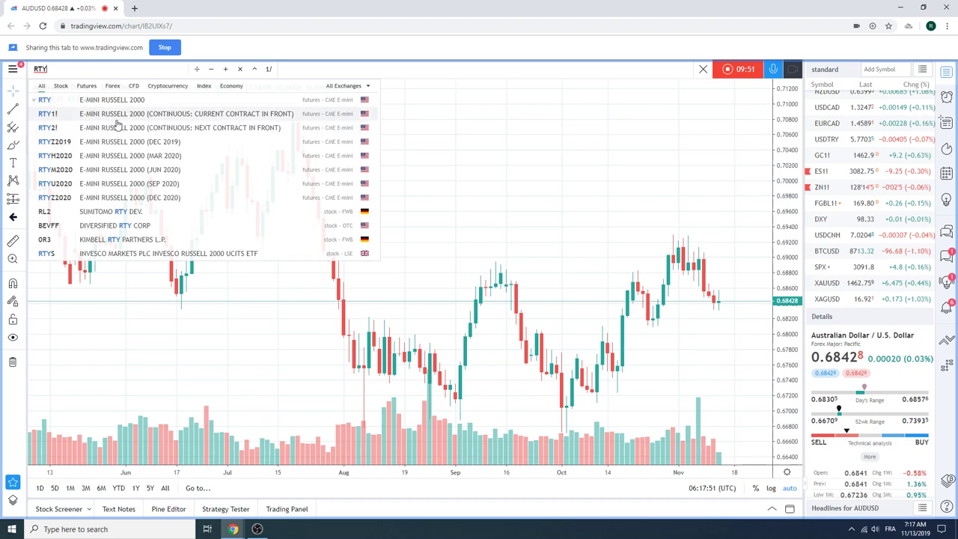
left_click(116, 117)
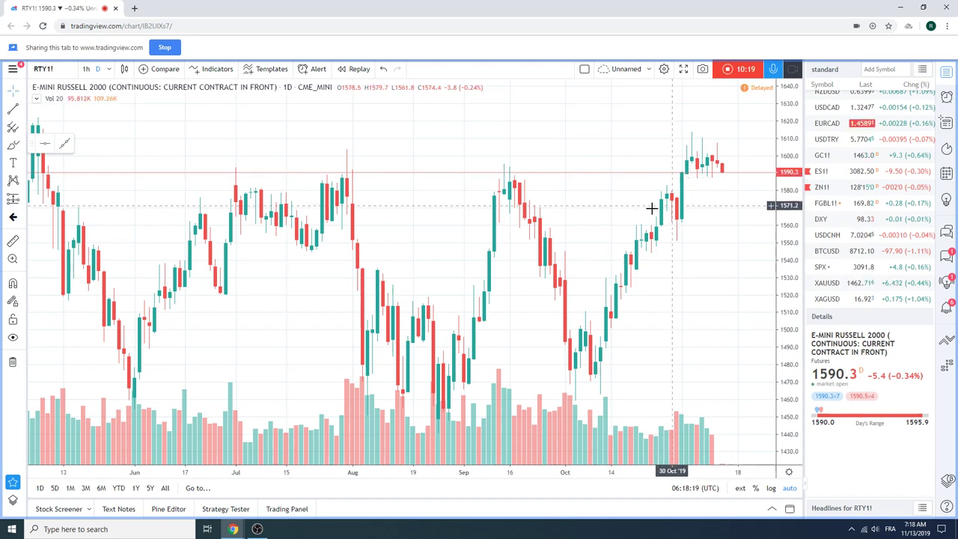
scroll(647, 210, "down", 3)
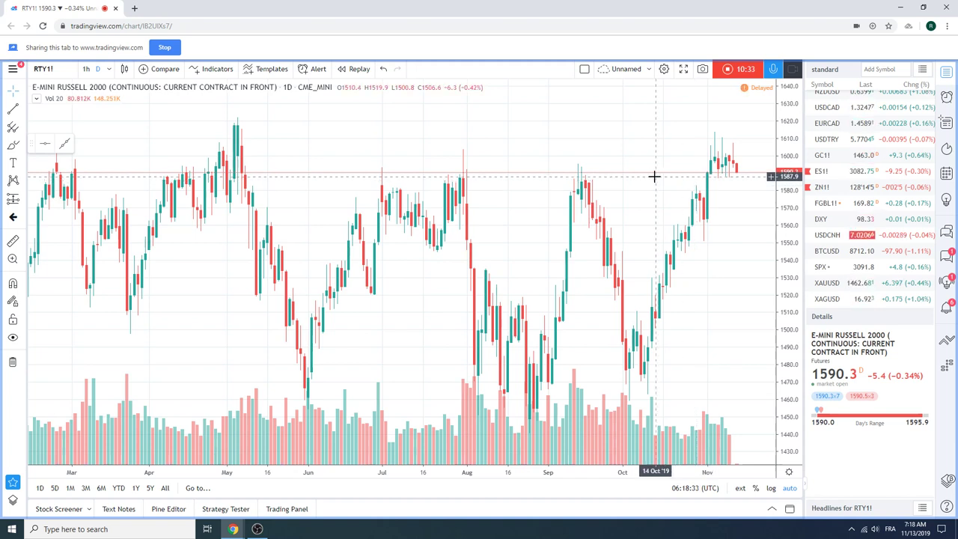
scroll(644, 194, "up", 3)
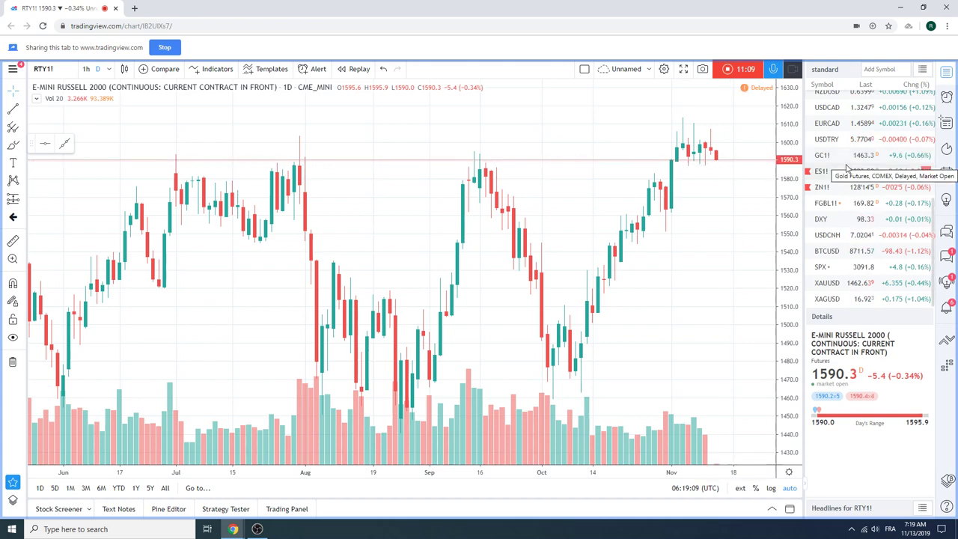
- Select ZN1! 10 Year T-Note Futures from the watchlist
left_click(823, 187)
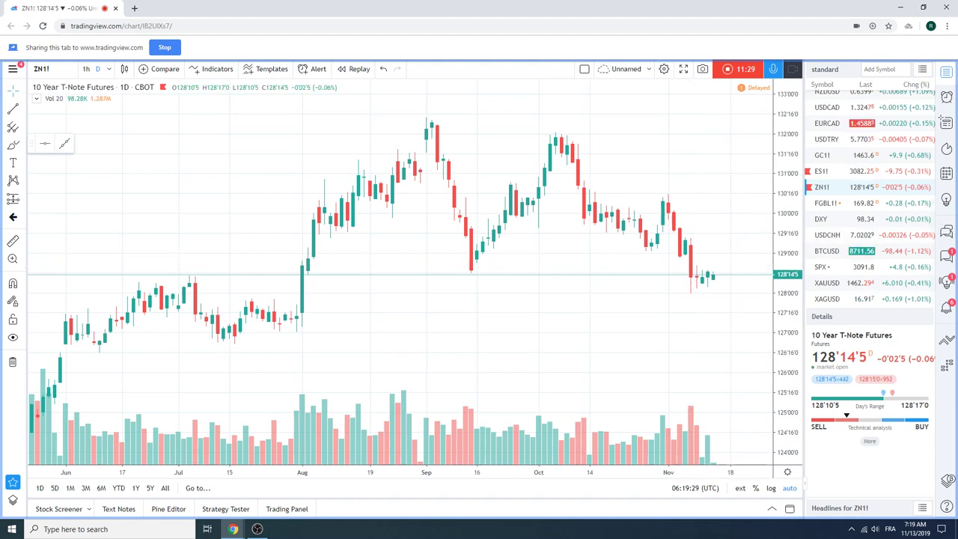
- Show the Economic Calendar panel beside the ZN1! chart and scroll its releases to November 14
left_click(946, 173)
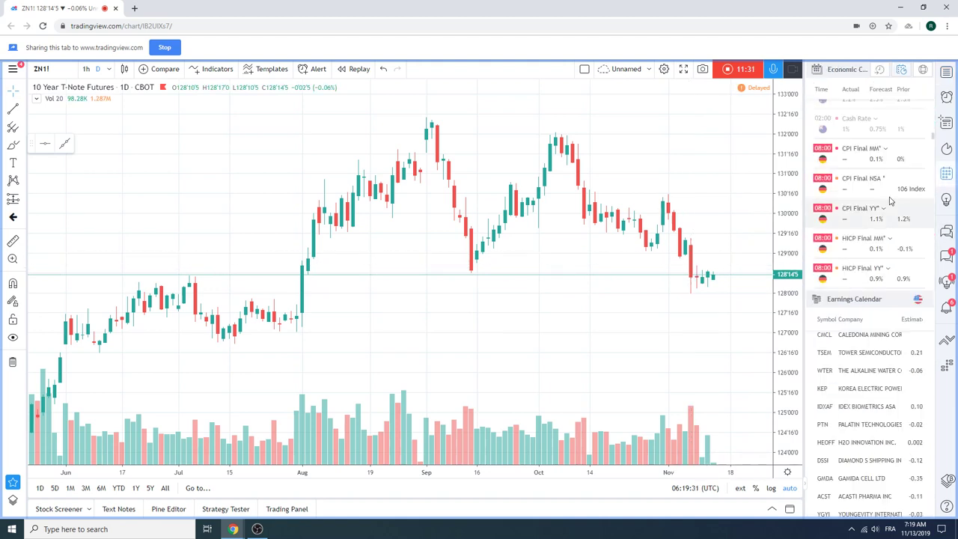
scroll(884, 198, "down", 4)
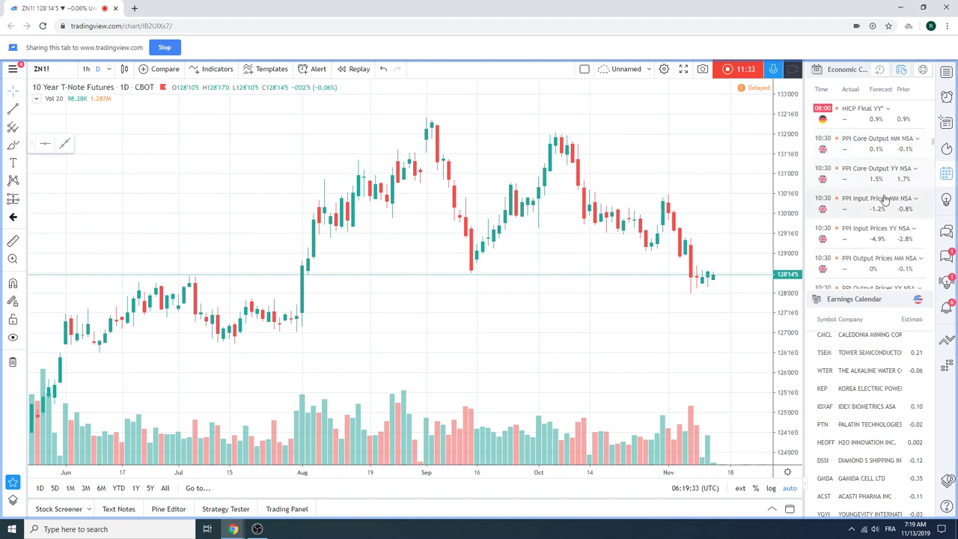
scroll(885, 199, "down", 5)
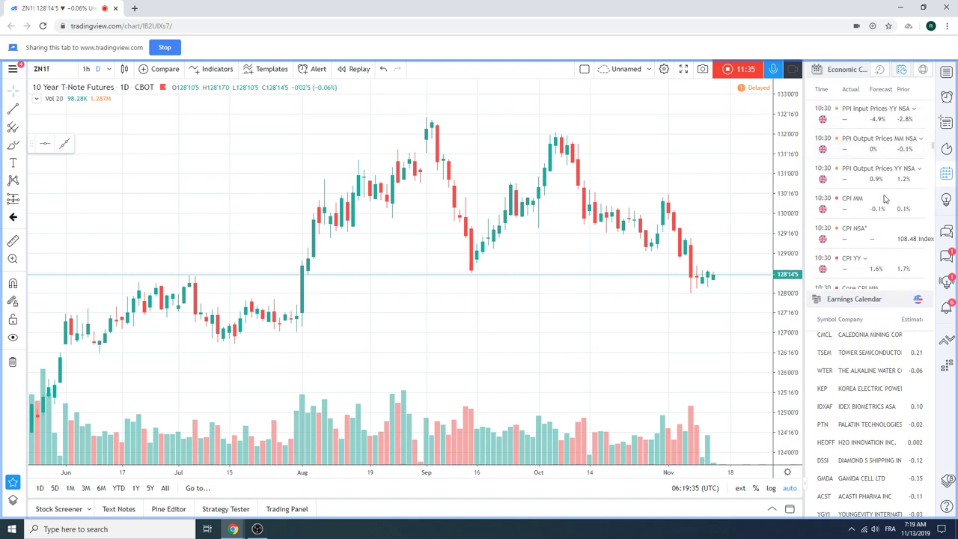
scroll(885, 198, "down", 5)
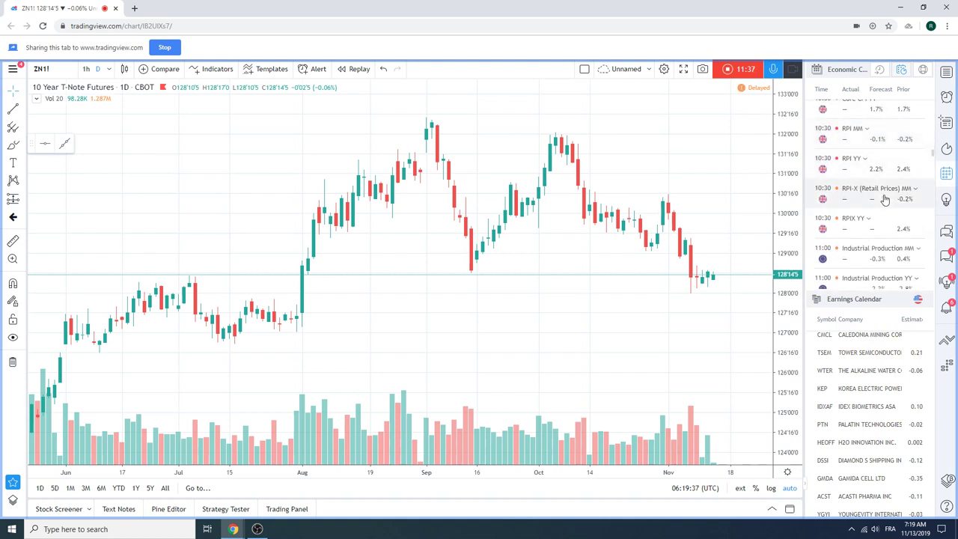
scroll(885, 198, "down", 2)
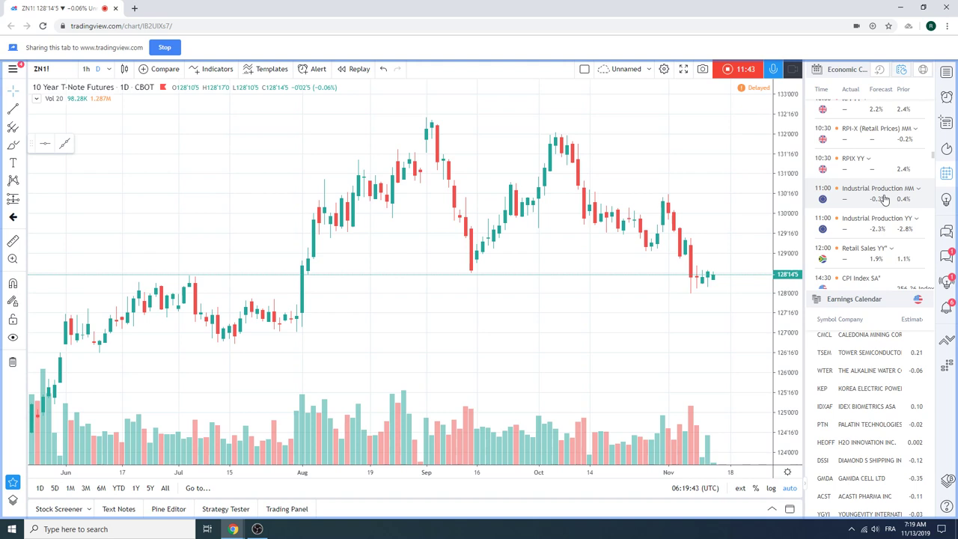
scroll(884, 199, "down", 6)
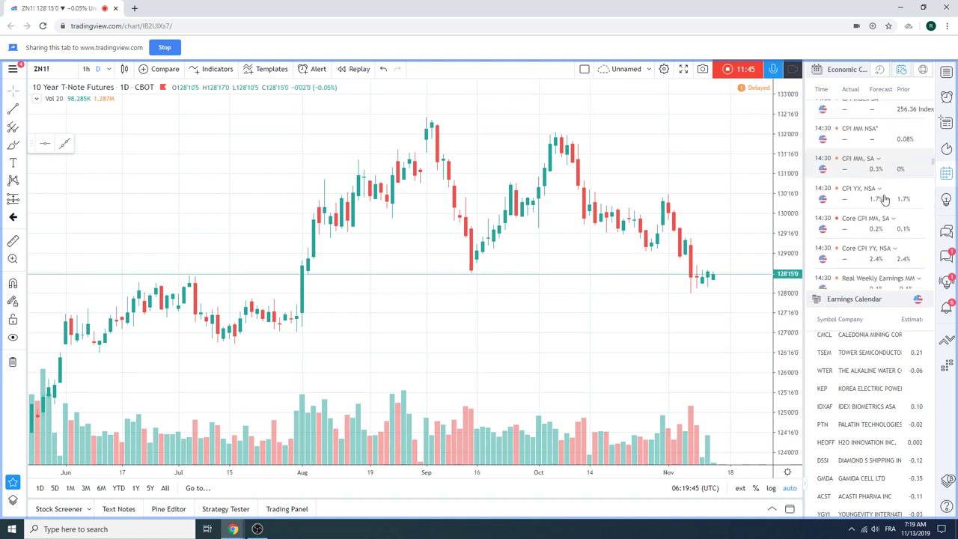
scroll(885, 198, "down", 2)
scroll(885, 198, "down", 2)
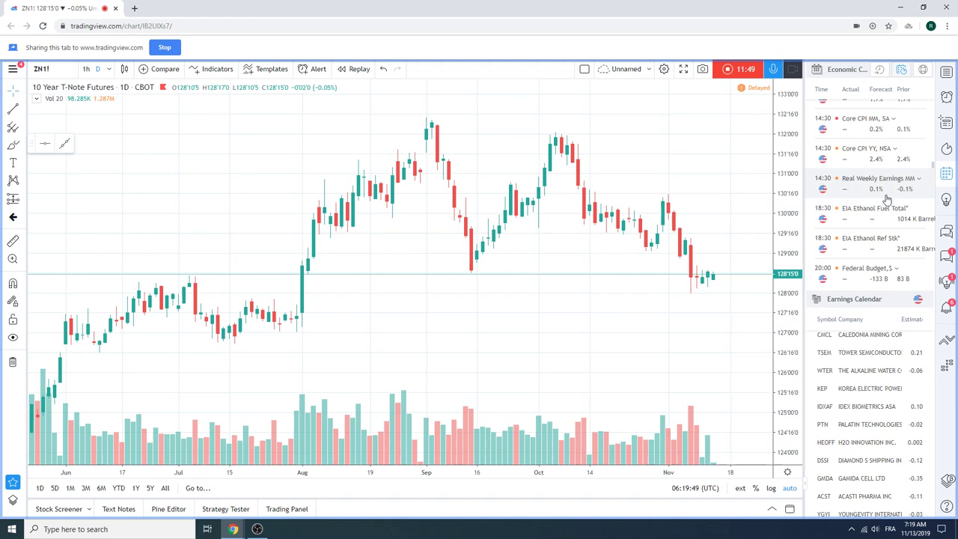
scroll(862, 160, "down", 2)
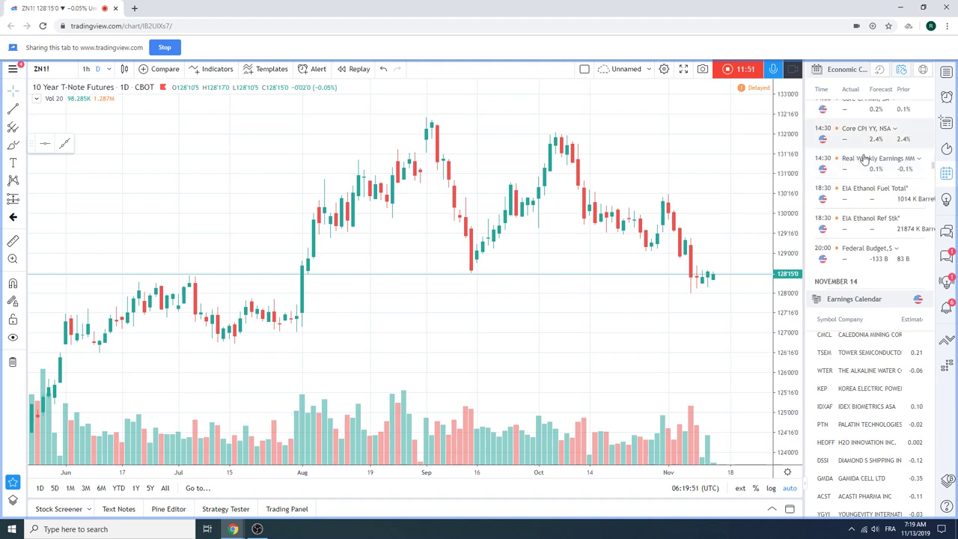